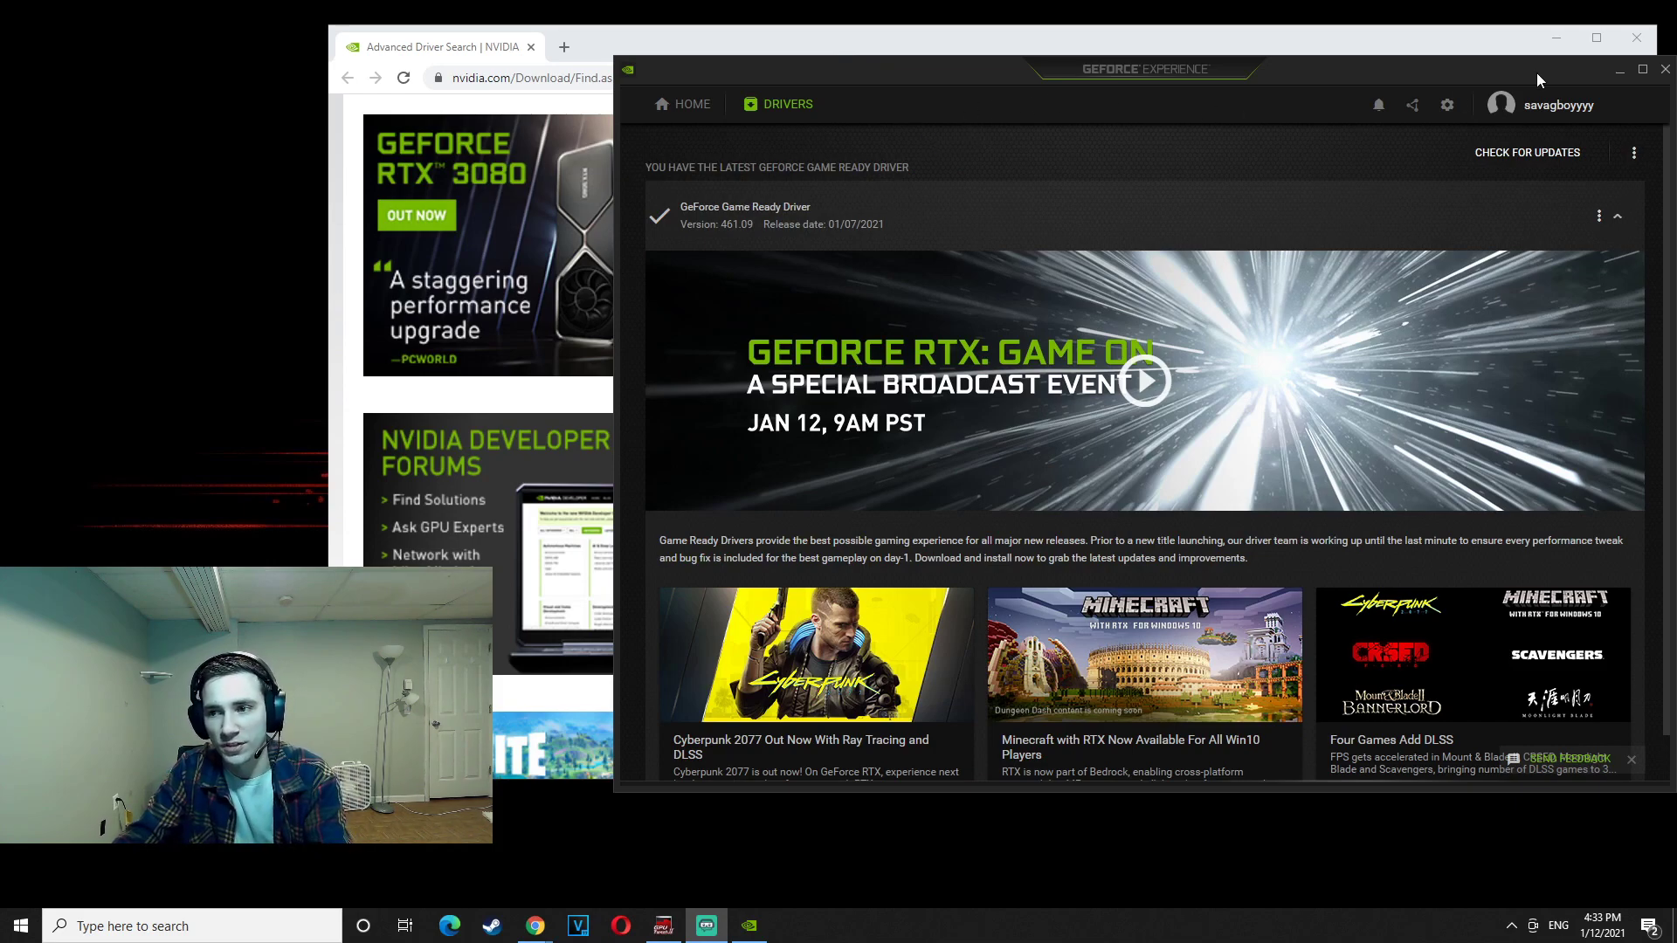
- Minimize GeForce Experience to reveal the driver search results topped by Game Ready 461.09
left_click(1620, 72)
- Scroll the driver list and highlight the September 28, 2020 release date
scroll(1173, 331, "down", 3)
scroll(1345, 324, "up", 2)
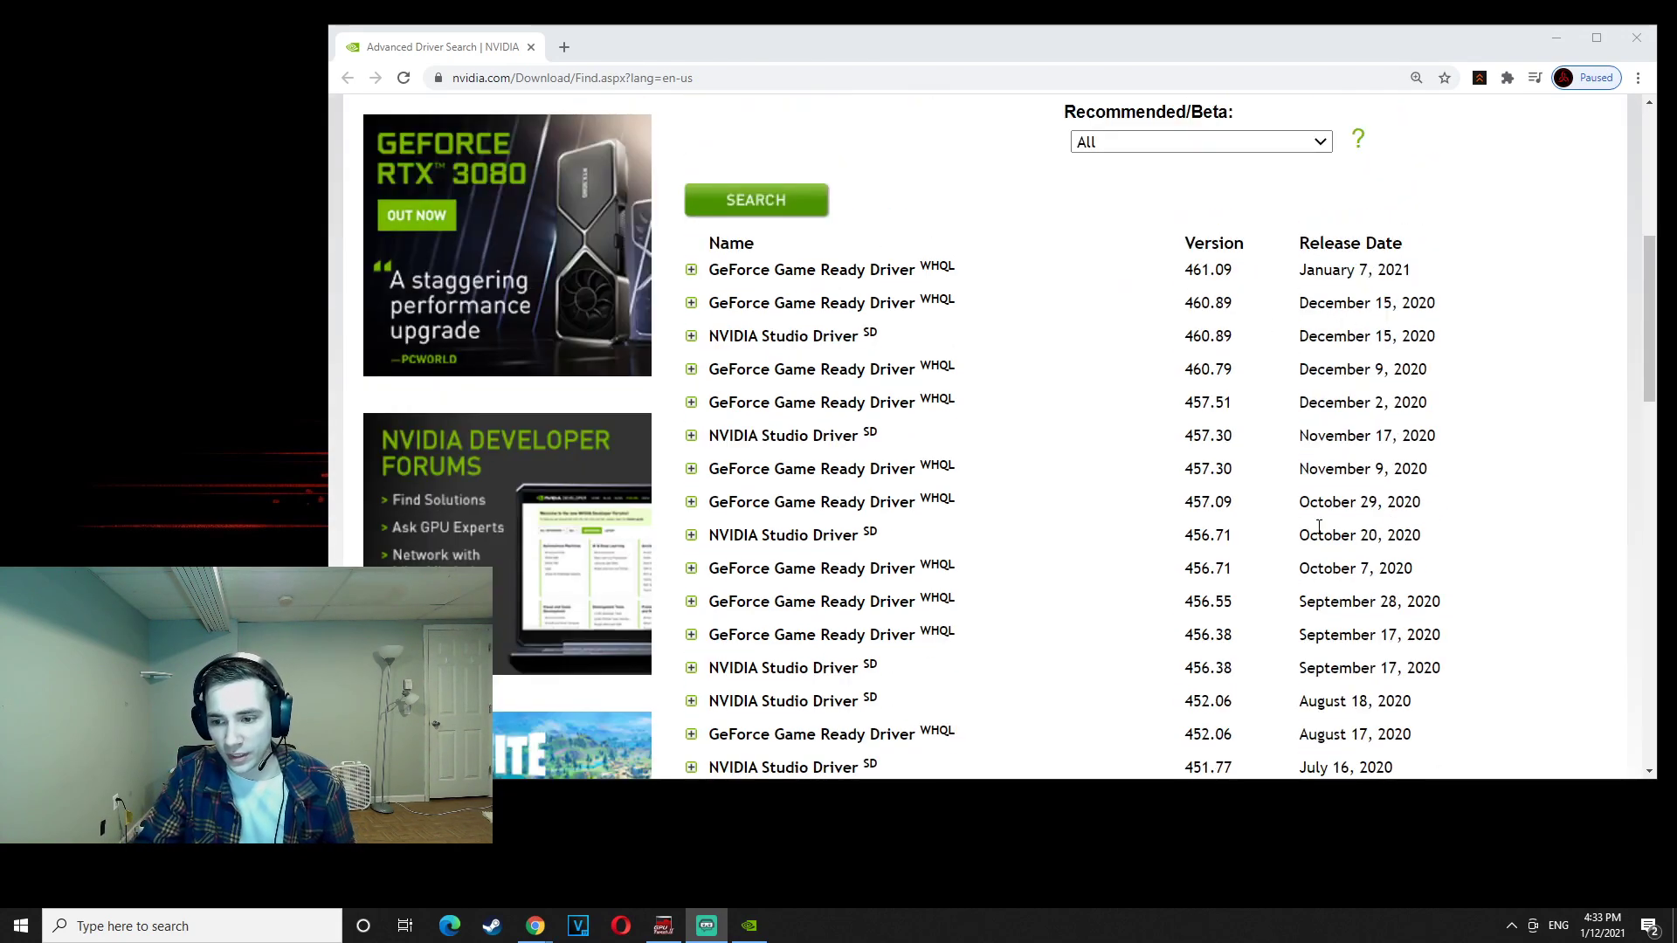
left_click_drag(1426, 603, 1291, 602)
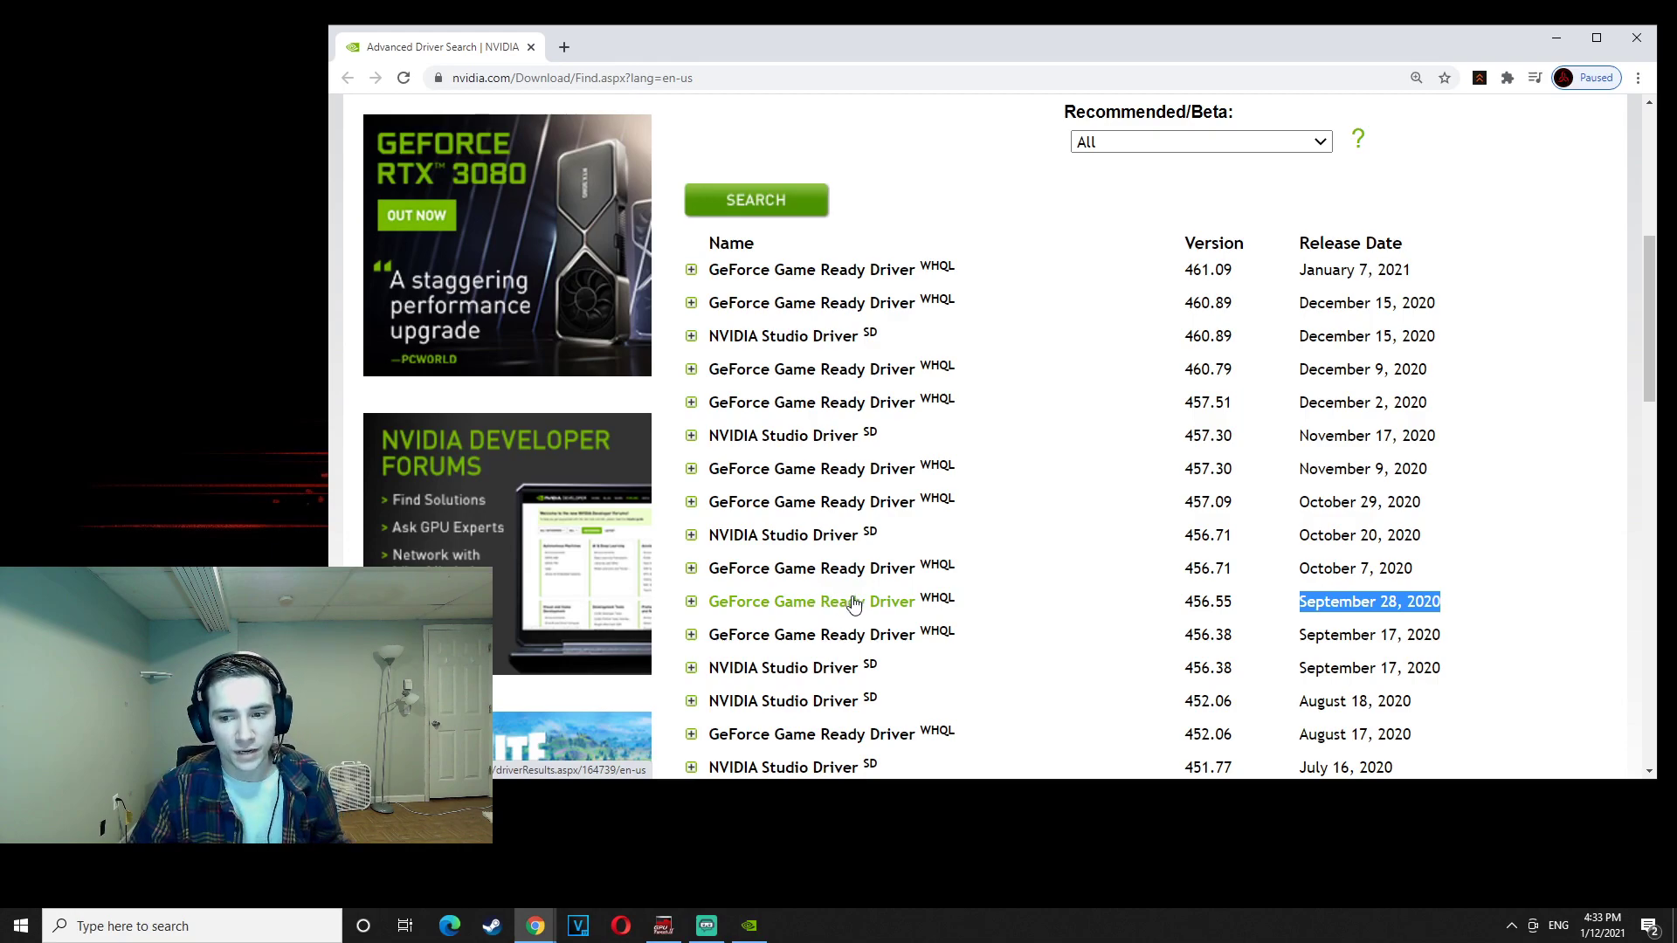
- Highlight the whole 456.55 driver entry, then clear the selection
scroll(1004, 612, "up", 3)
scroll(935, 398, "up", 2)
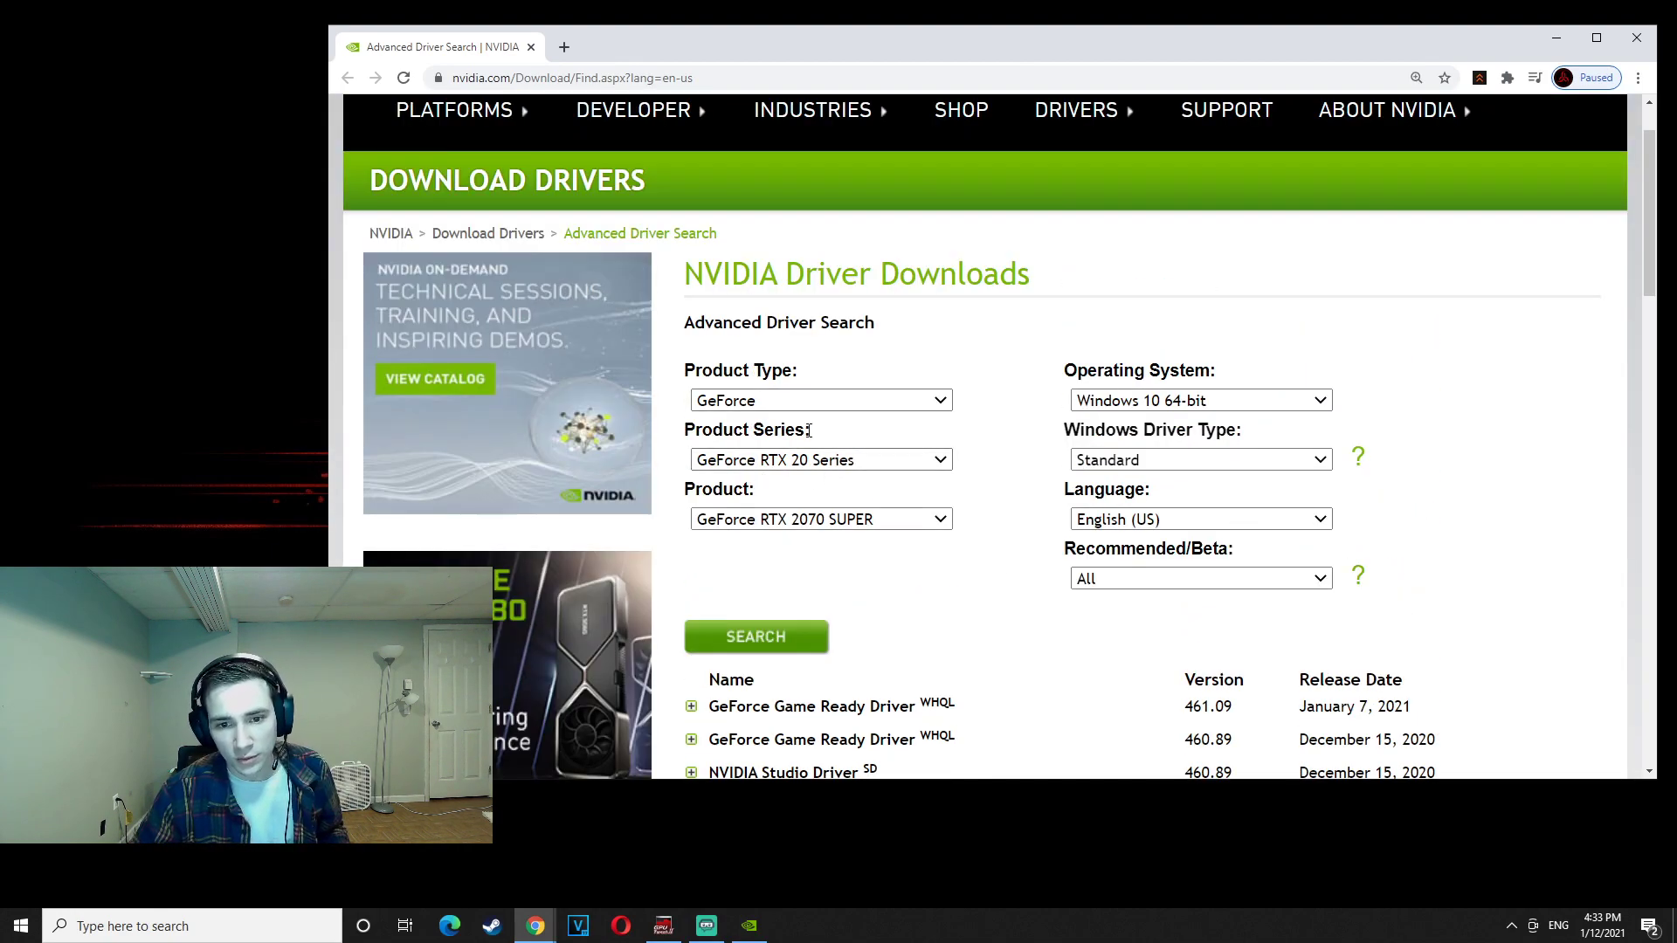
scroll(935, 378, "down", 5)
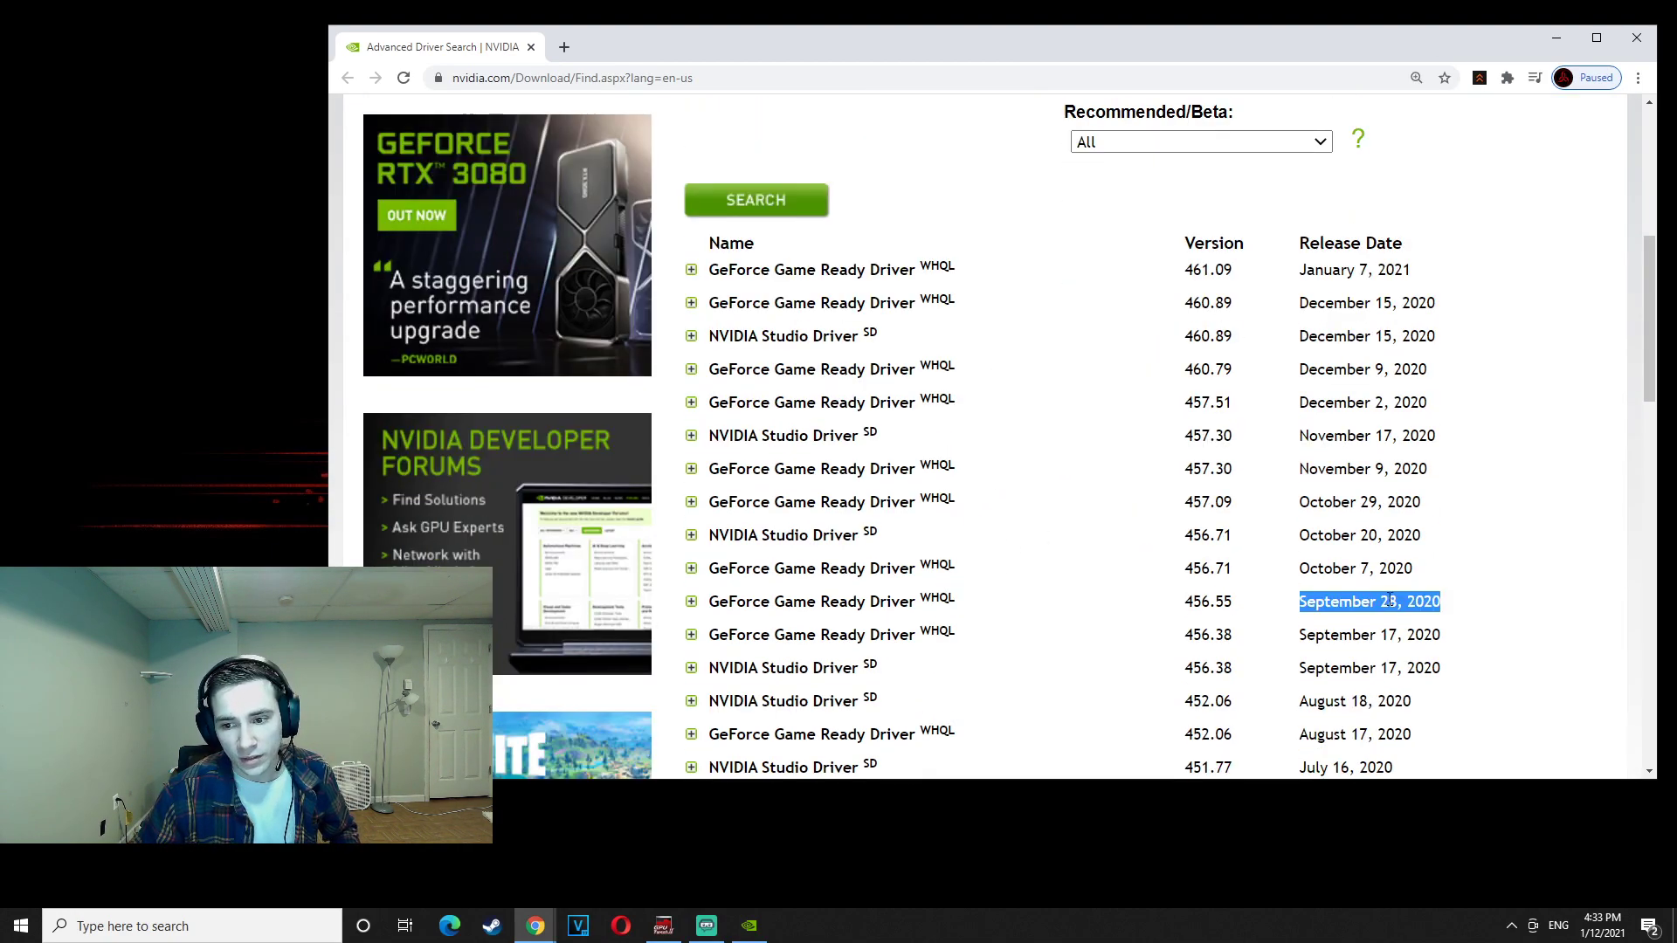
left_click(1481, 610)
left_click_drag(1482, 610, 721, 601)
left_click(1004, 611)
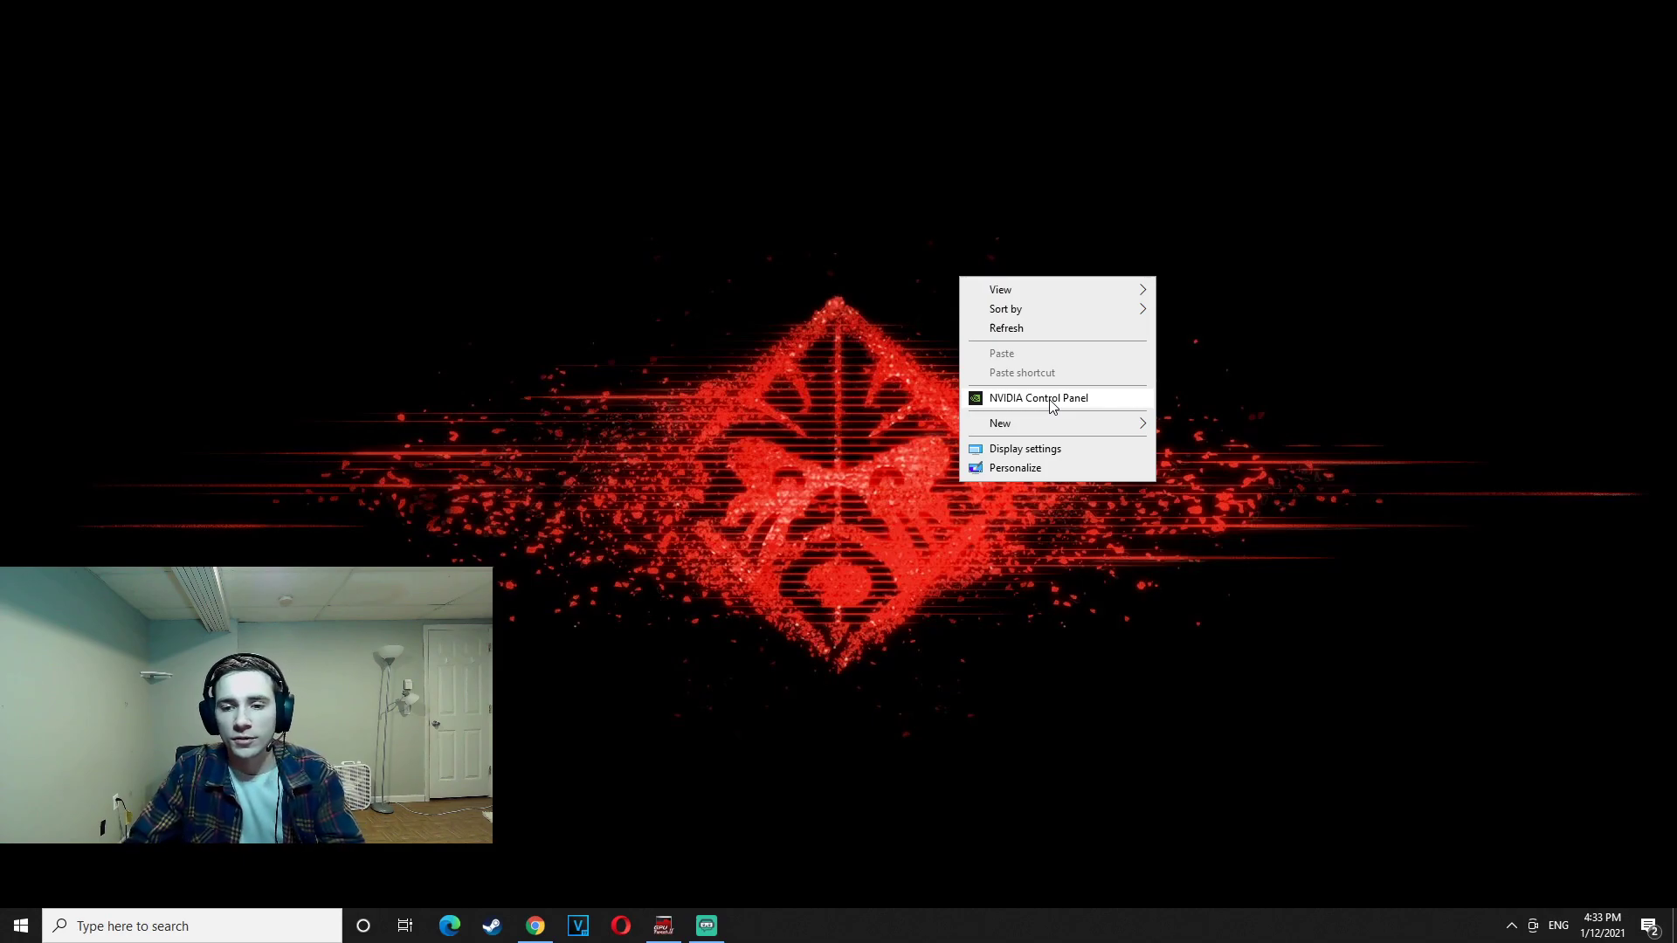
- Launch NVIDIA Control Panel from the desktop menu and jump to Manage 3D Settings
left_click(1051, 400)
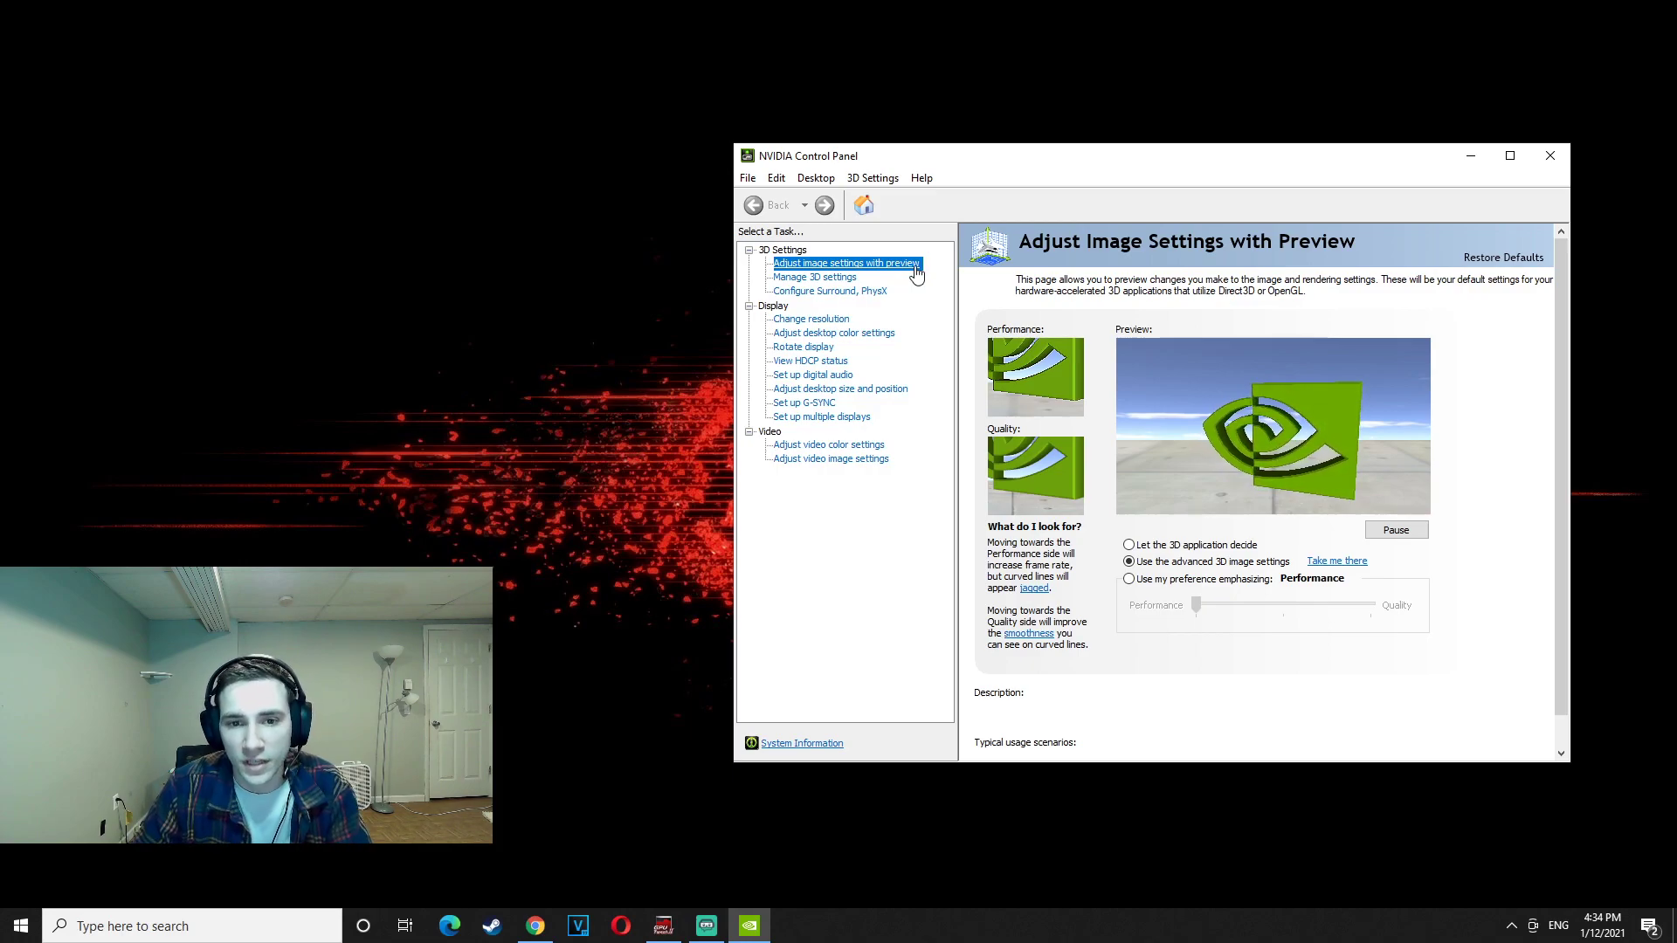
mouse_move(1353, 571)
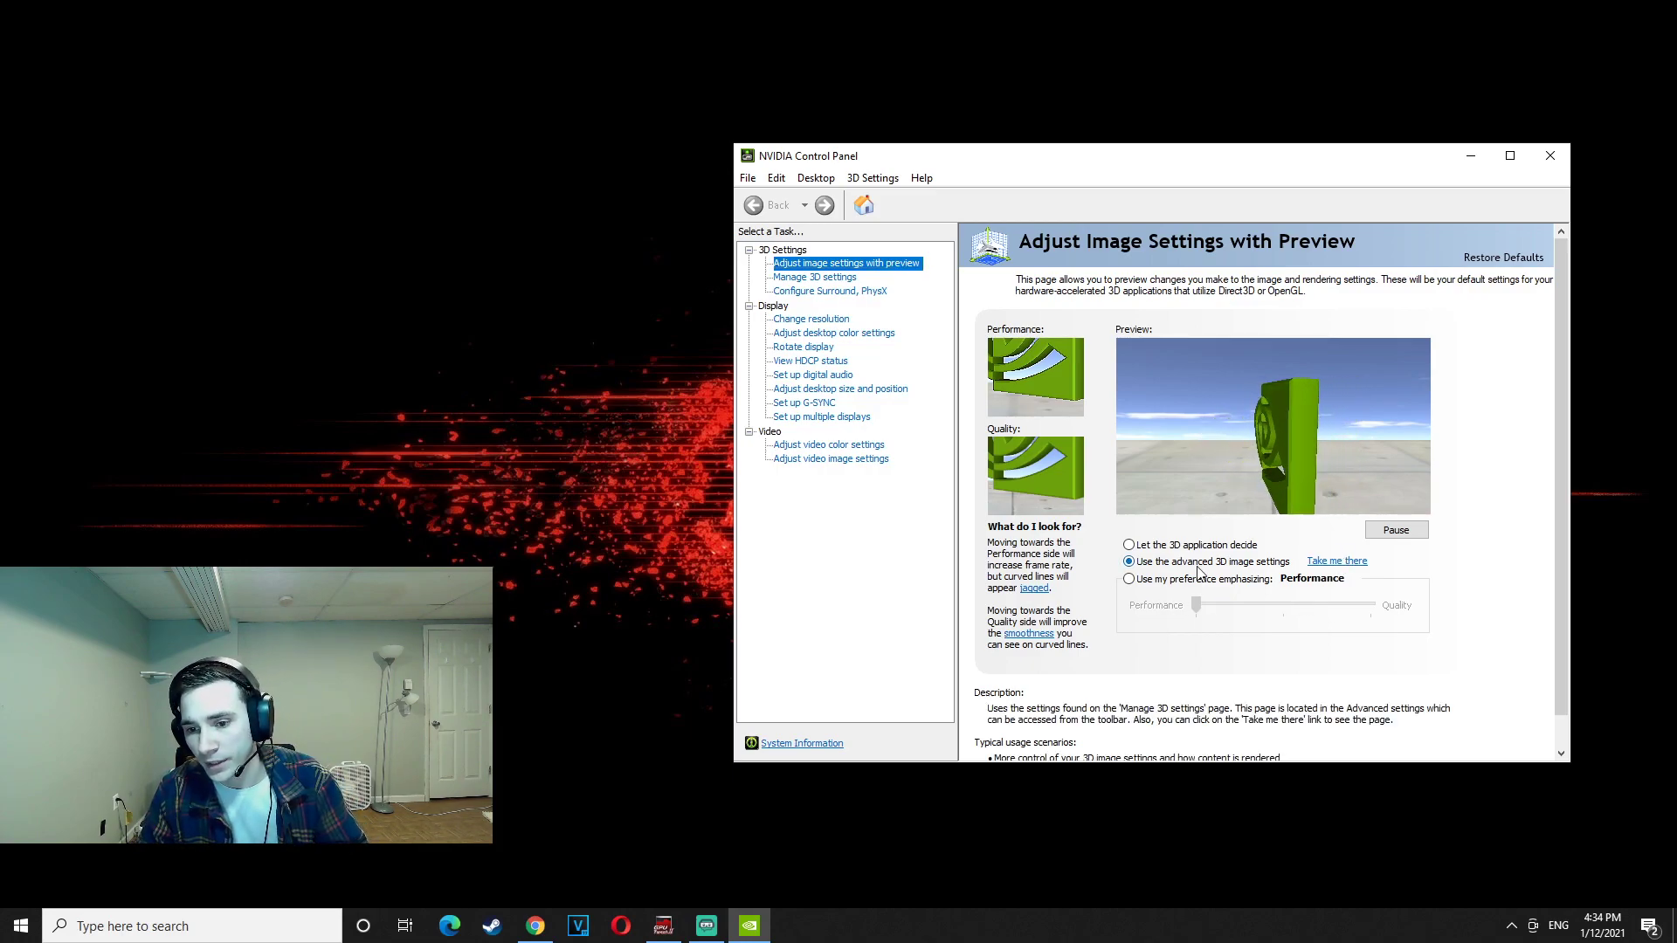
left_click(1339, 566)
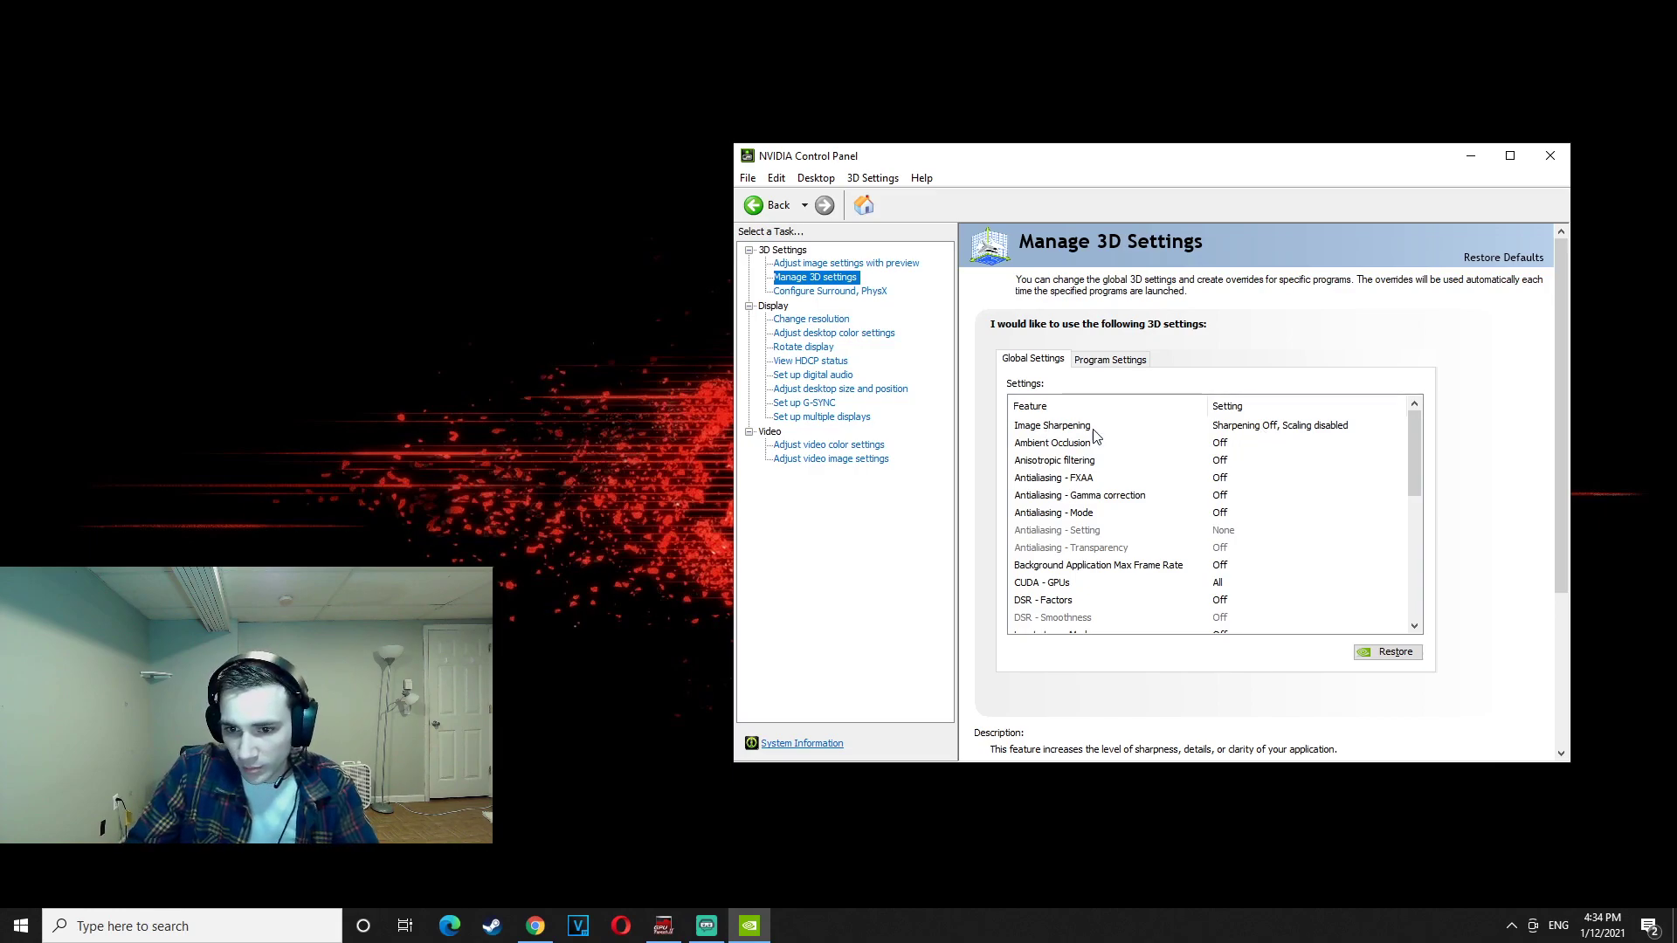
left_click(1271, 427)
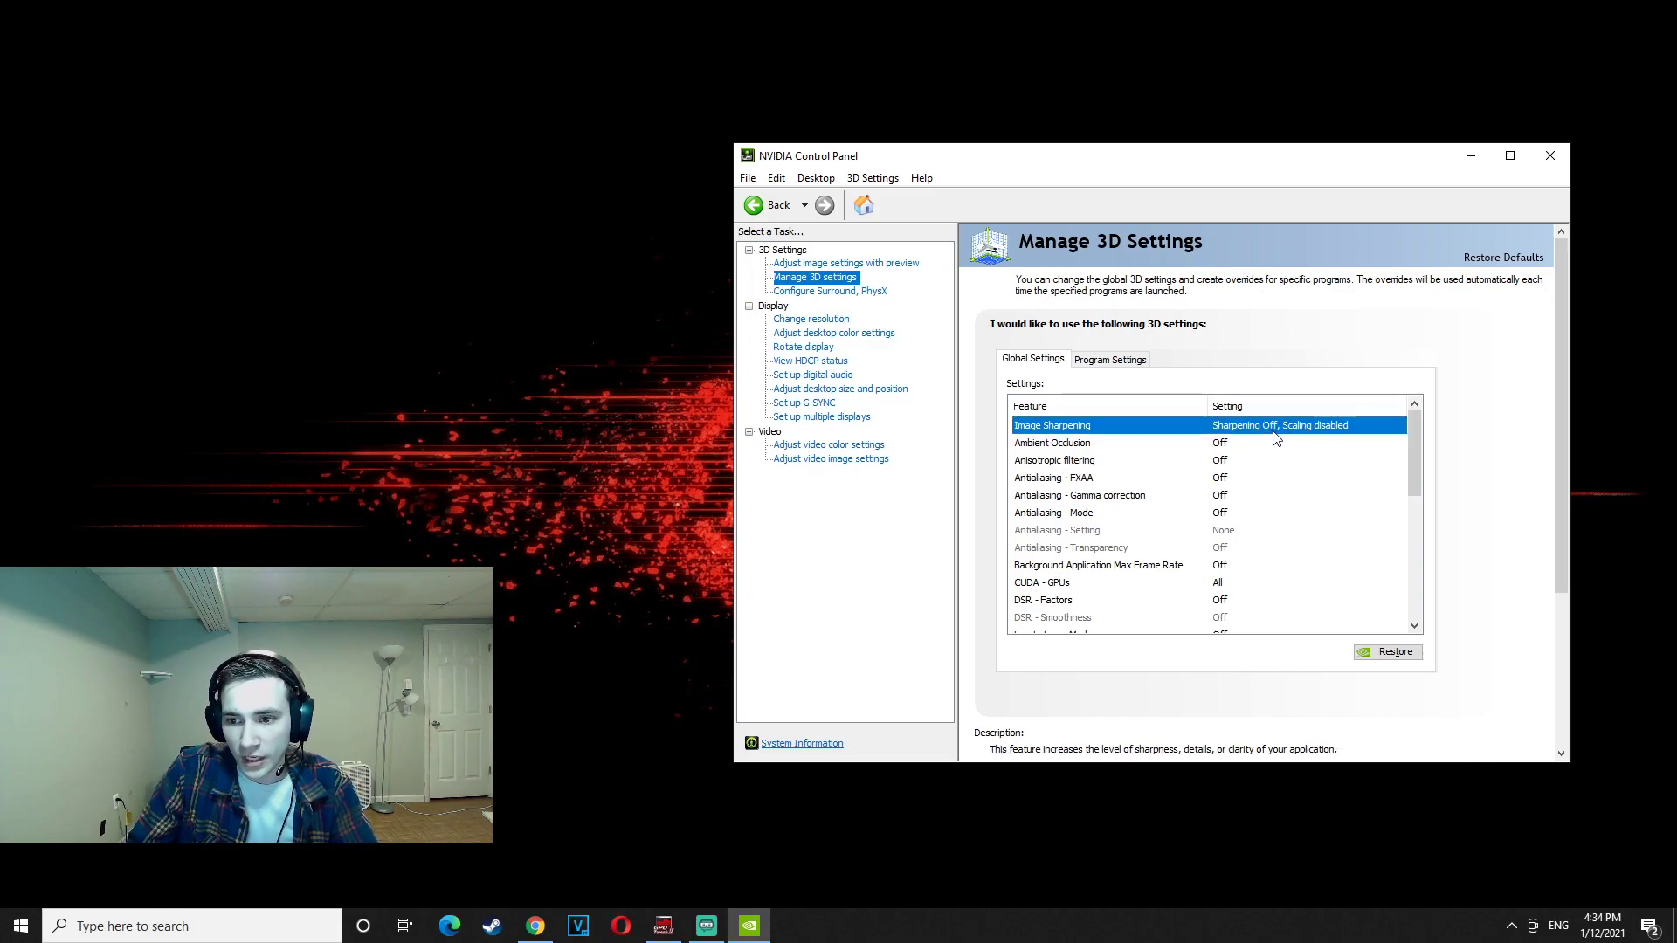
left_click(1273, 430)
left_click(1521, 673)
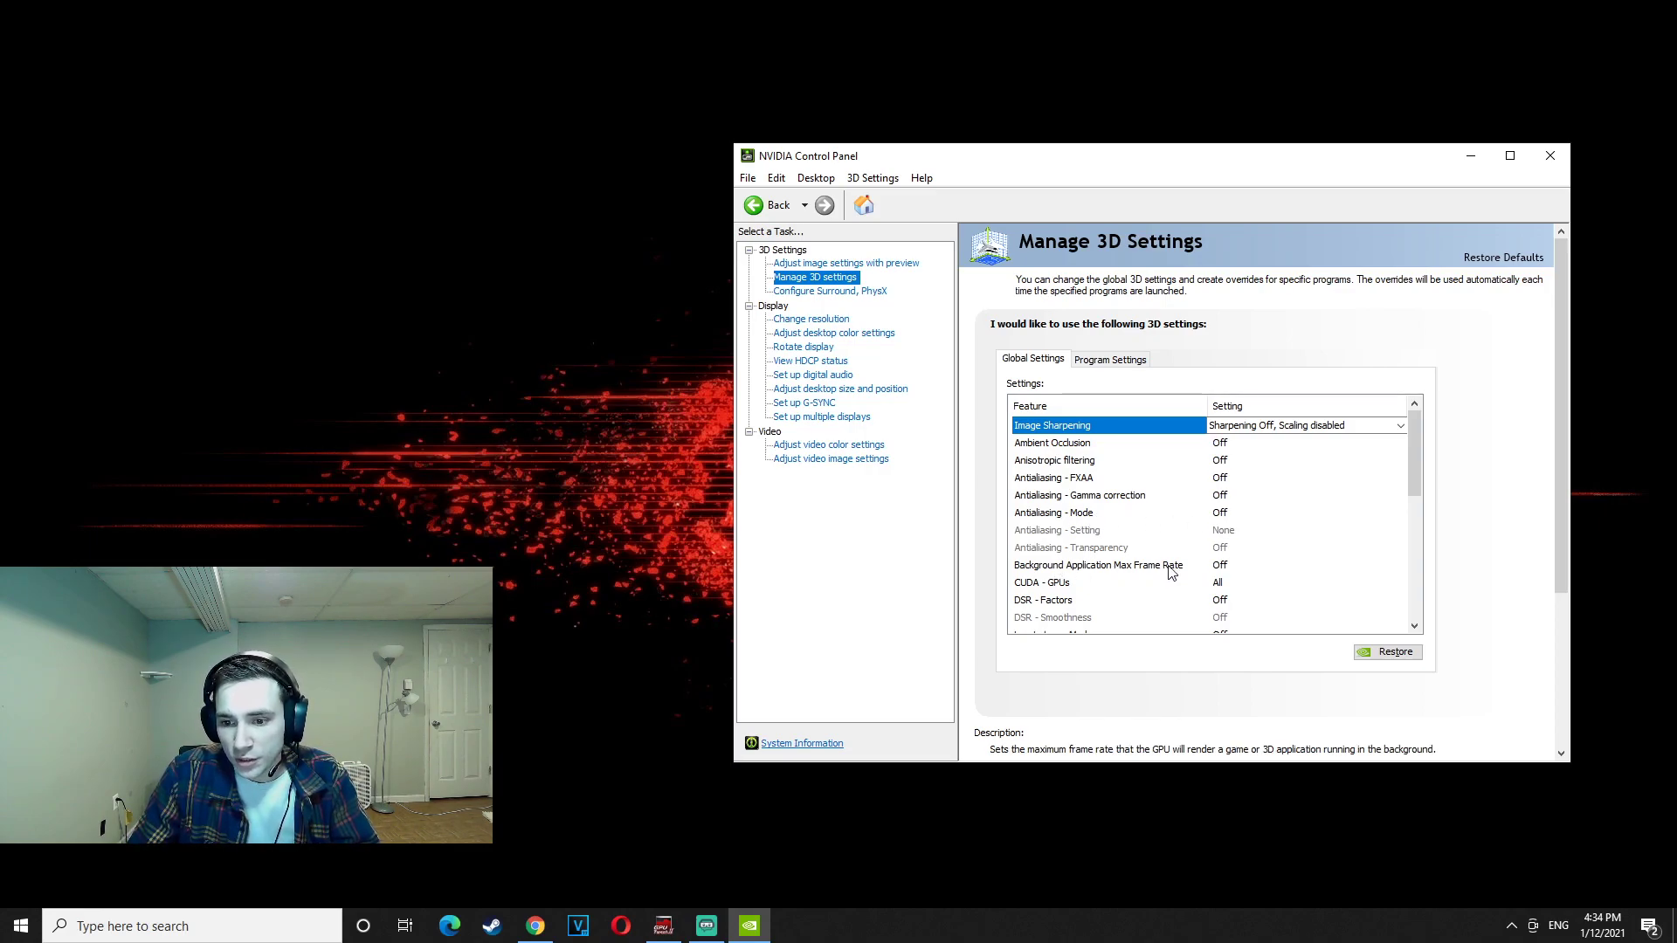
scroll(1033, 536, "down", 1)
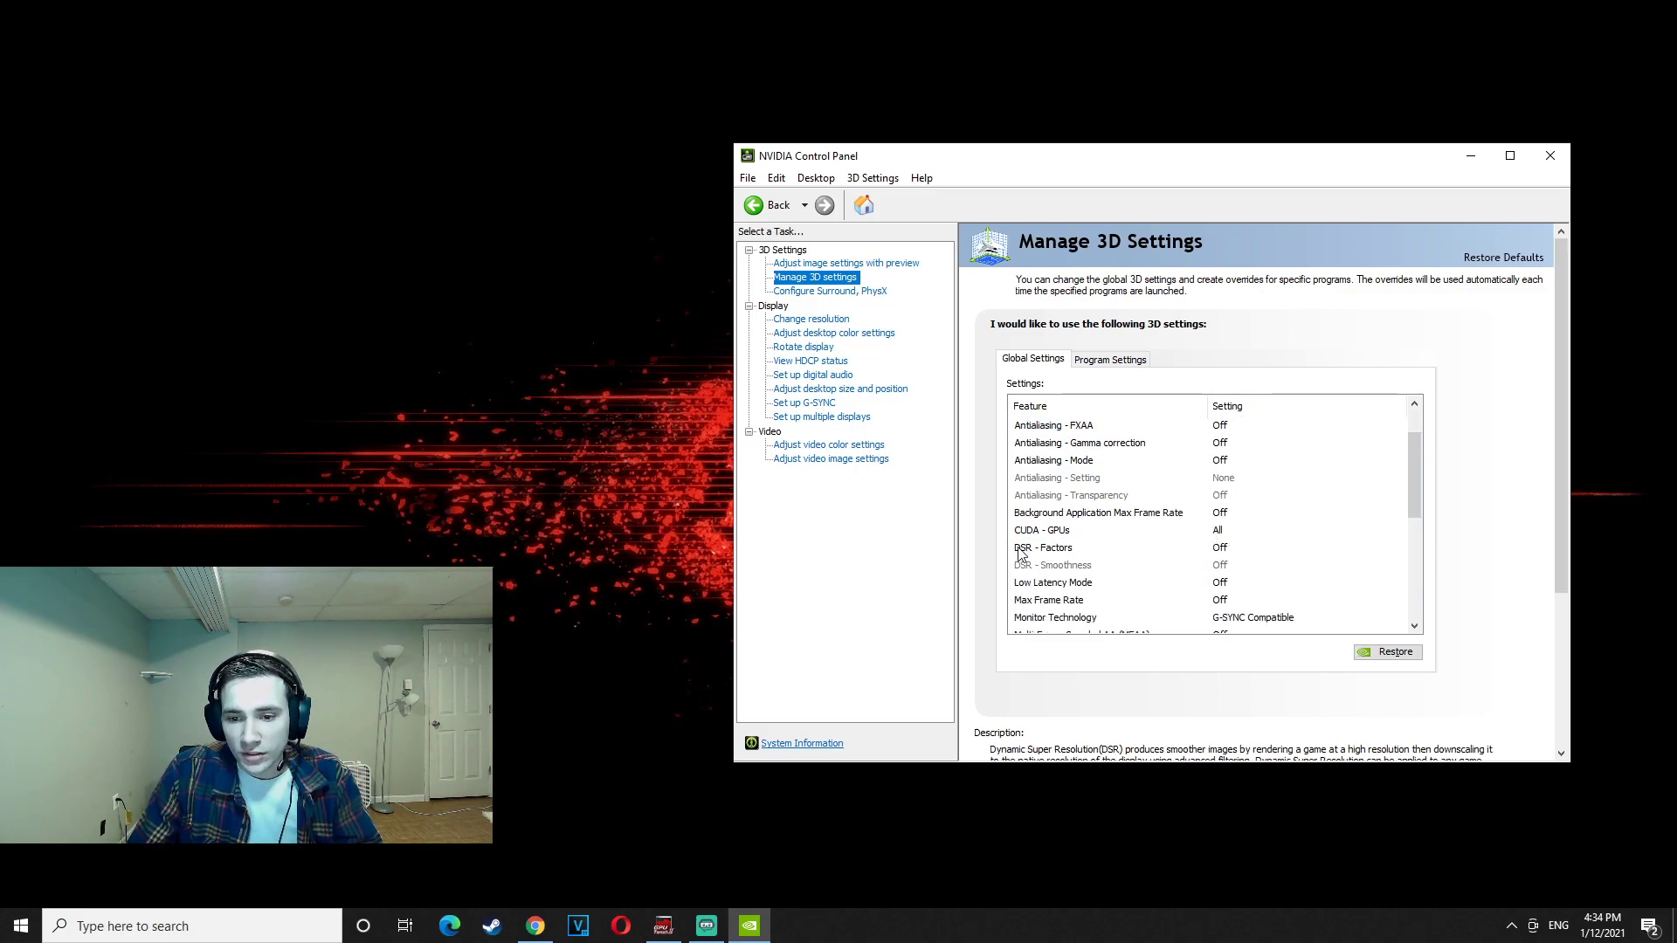
left_click(1224, 585)
left_click(1225, 587)
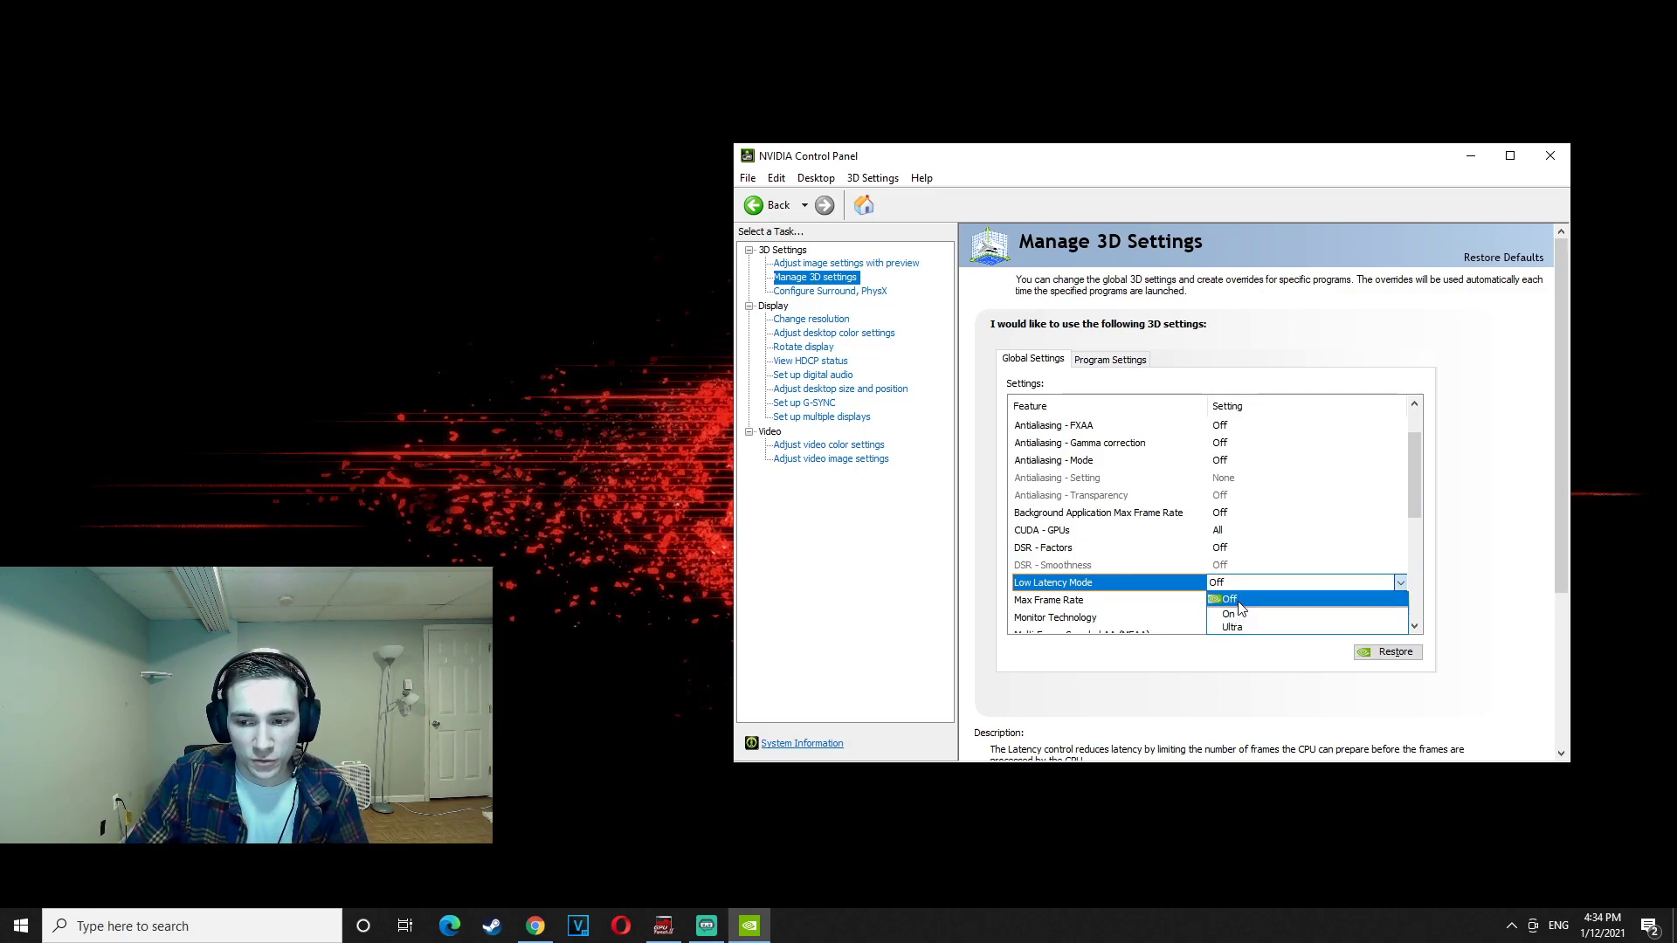
left_click(1238, 601)
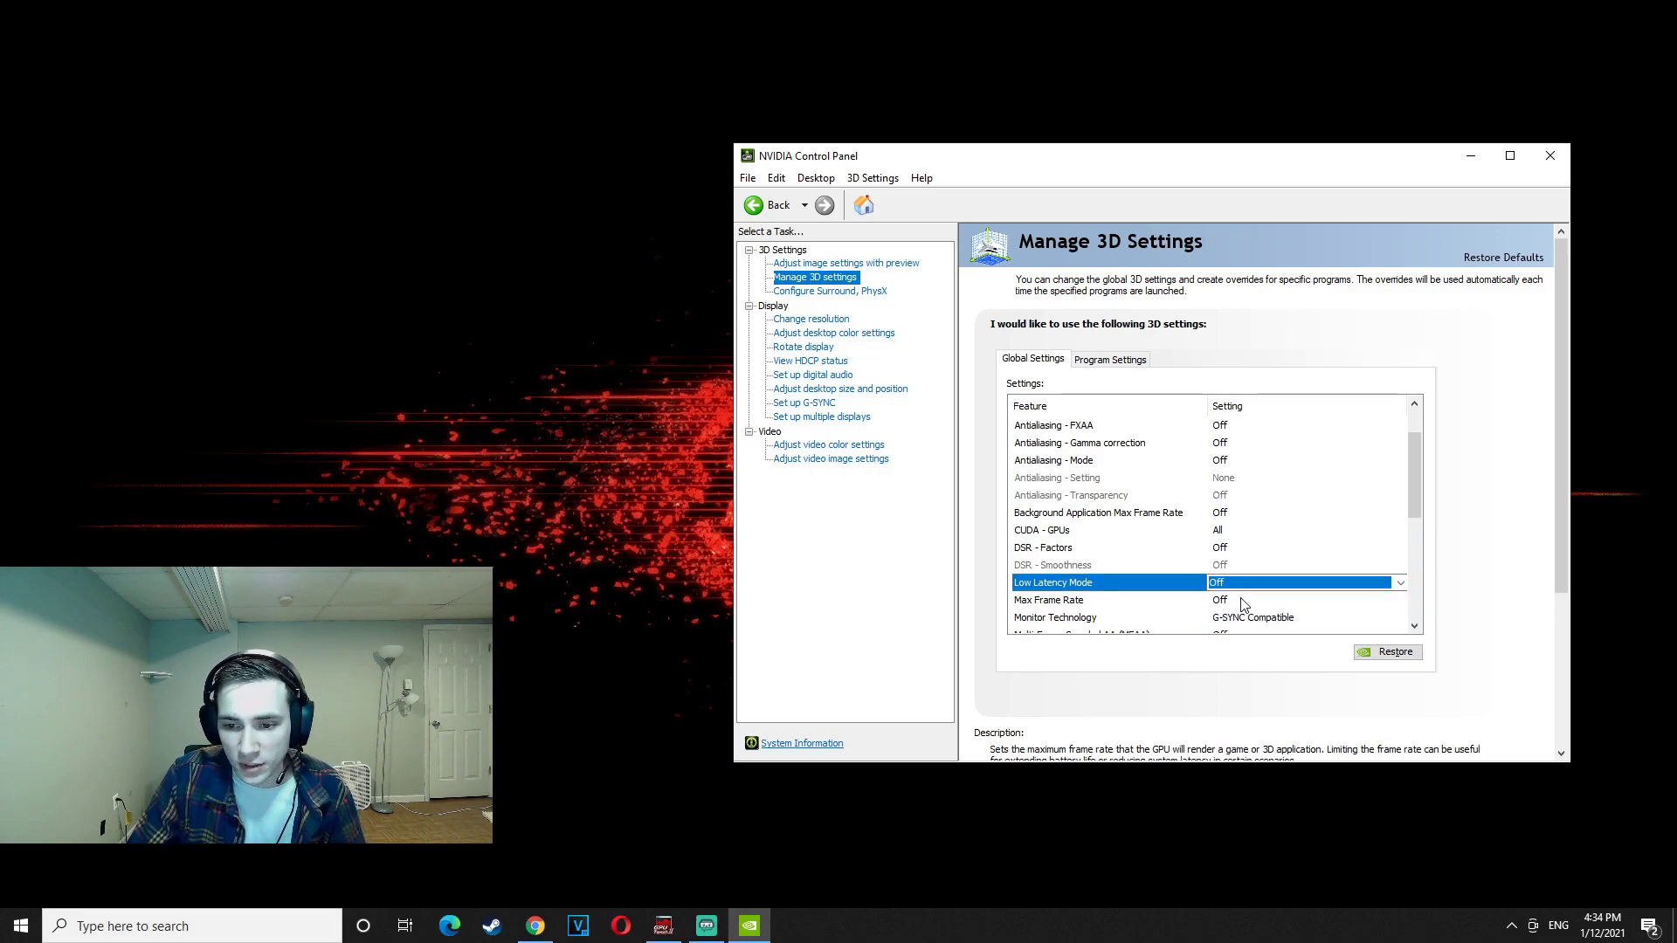
- Set the OpenGL rendering GPU to GeForce RTX 2070 SUPER
scroll(1276, 569, "down", 1)
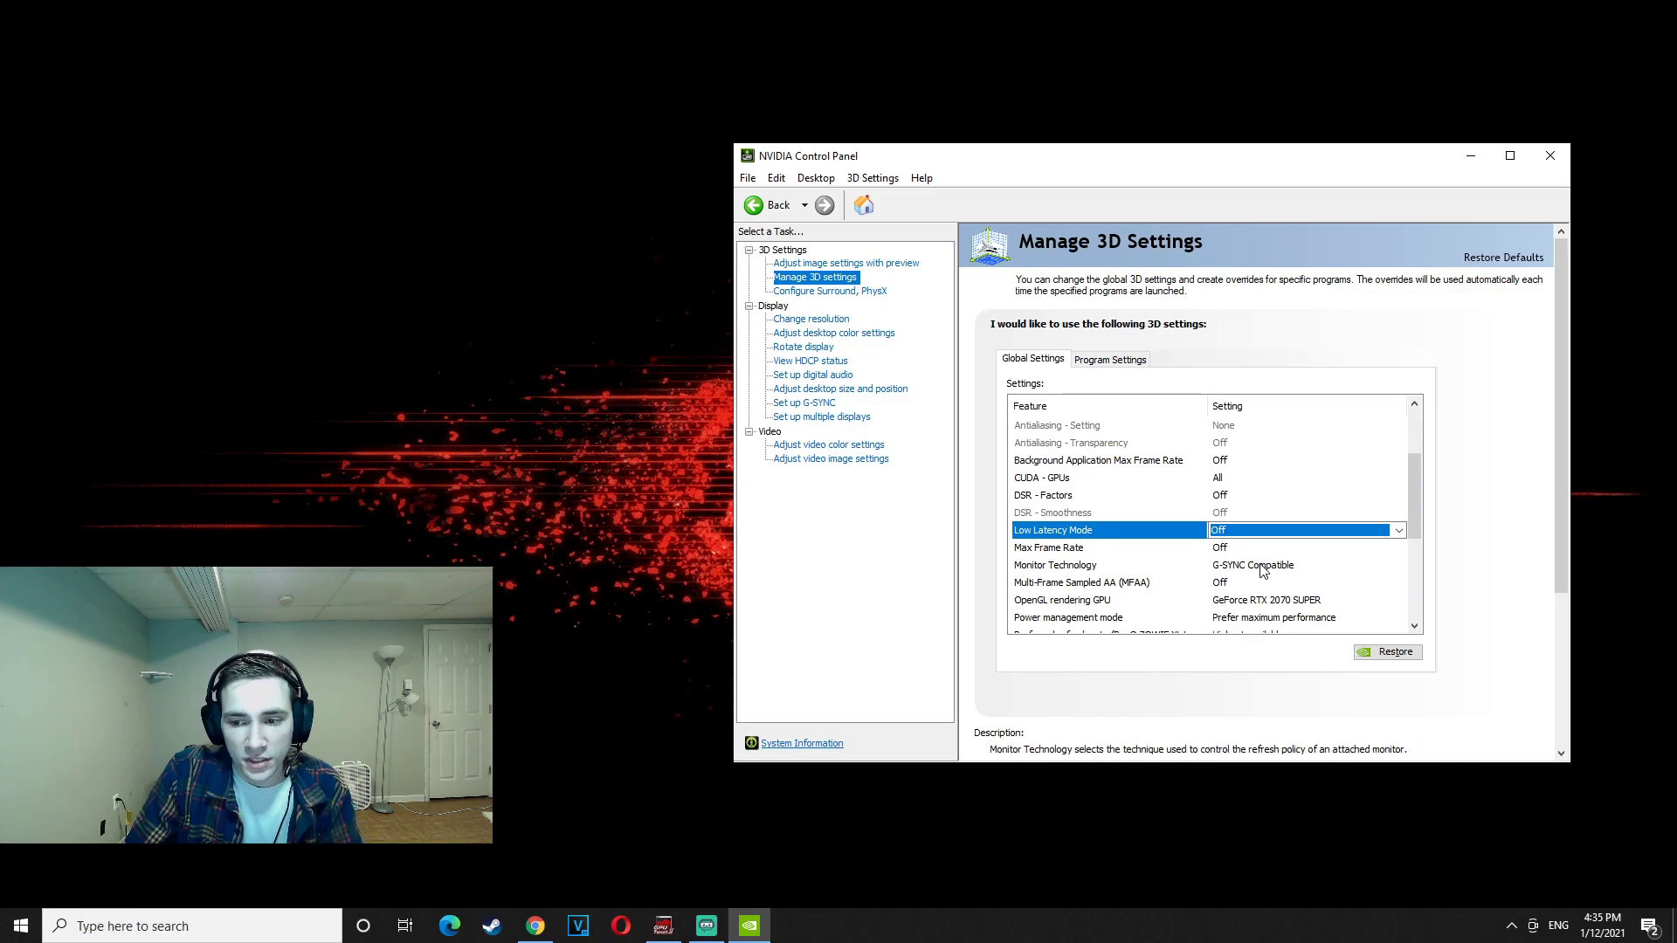
scroll(1249, 564, "down", 1)
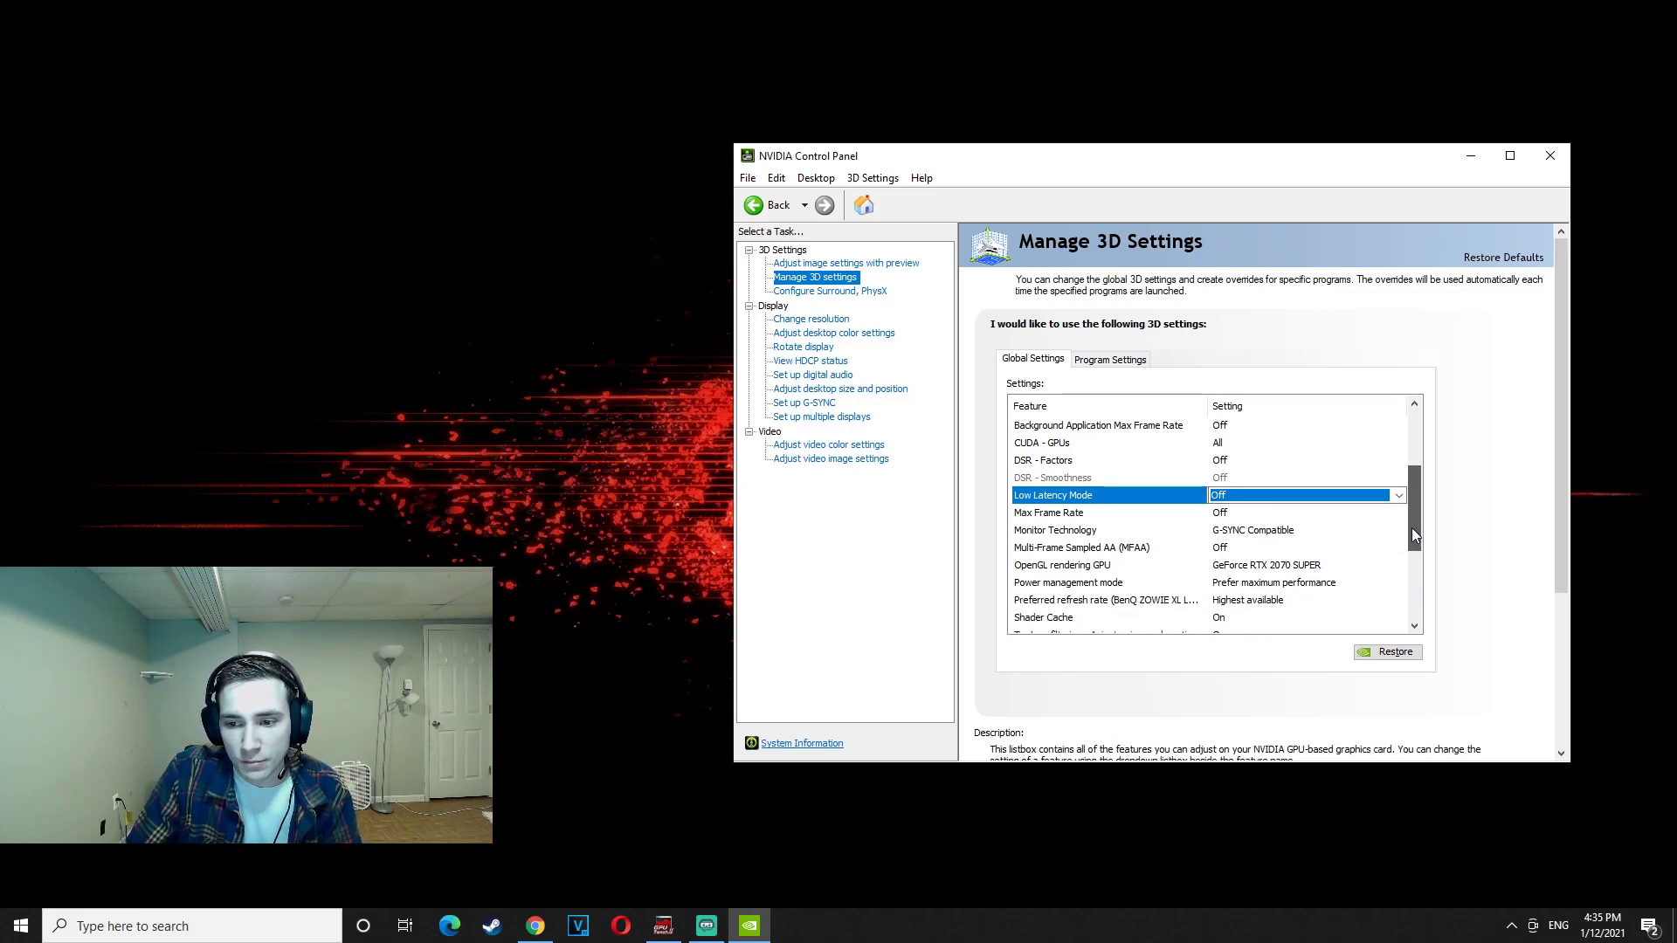
left_click(1249, 565)
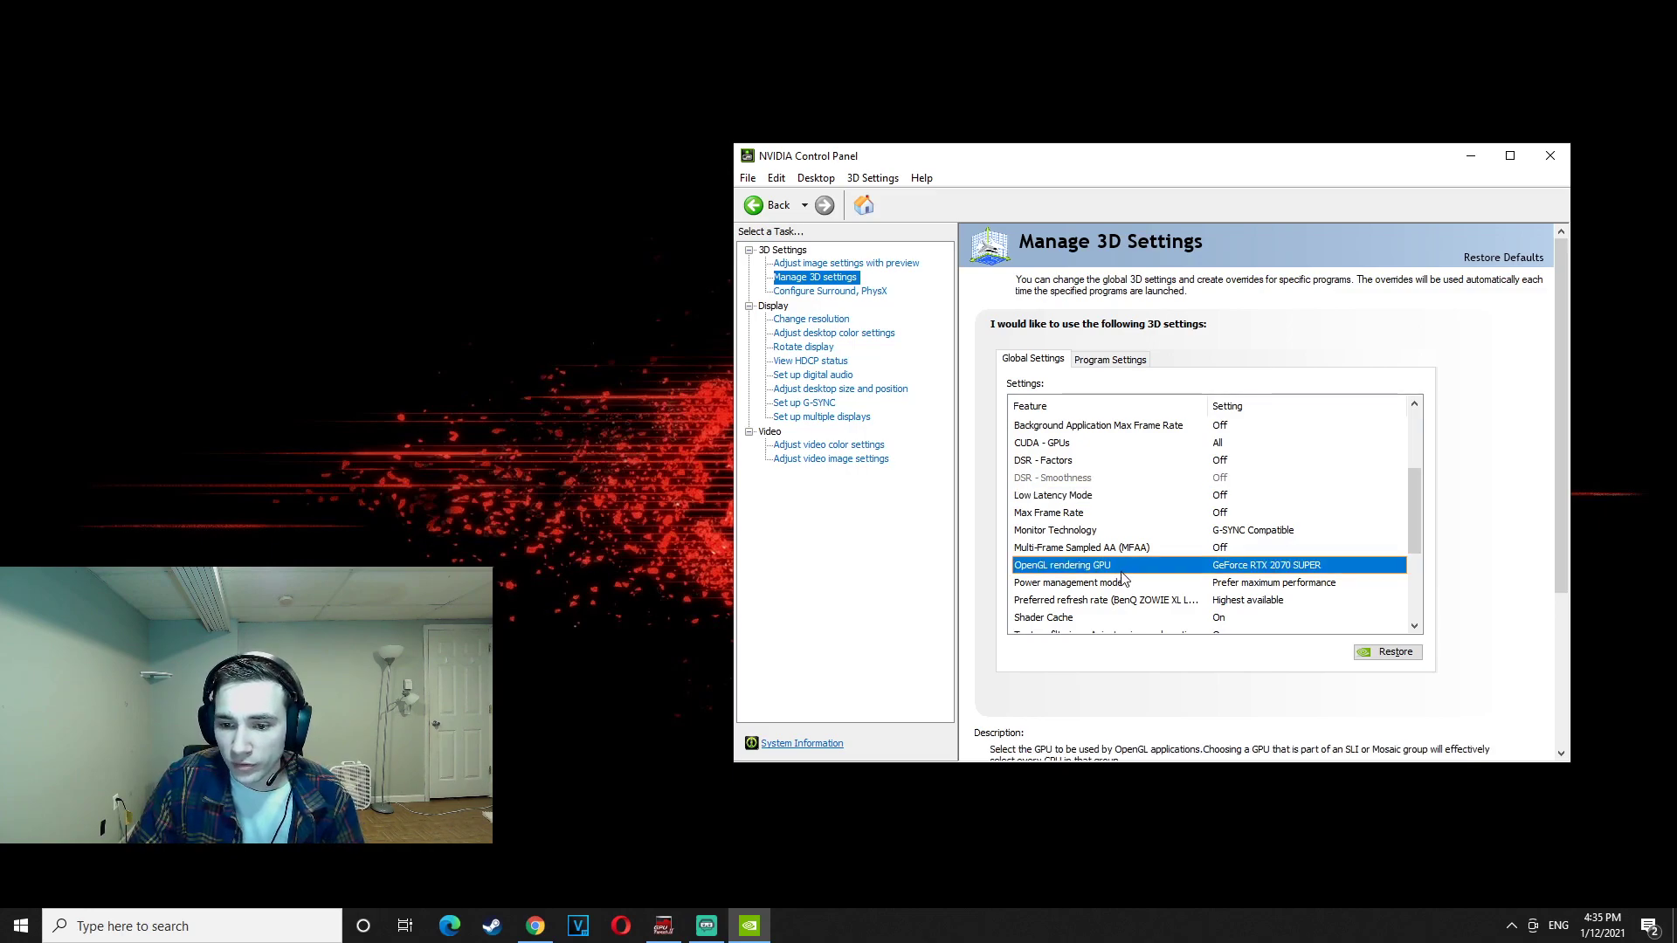
left_click(1249, 567)
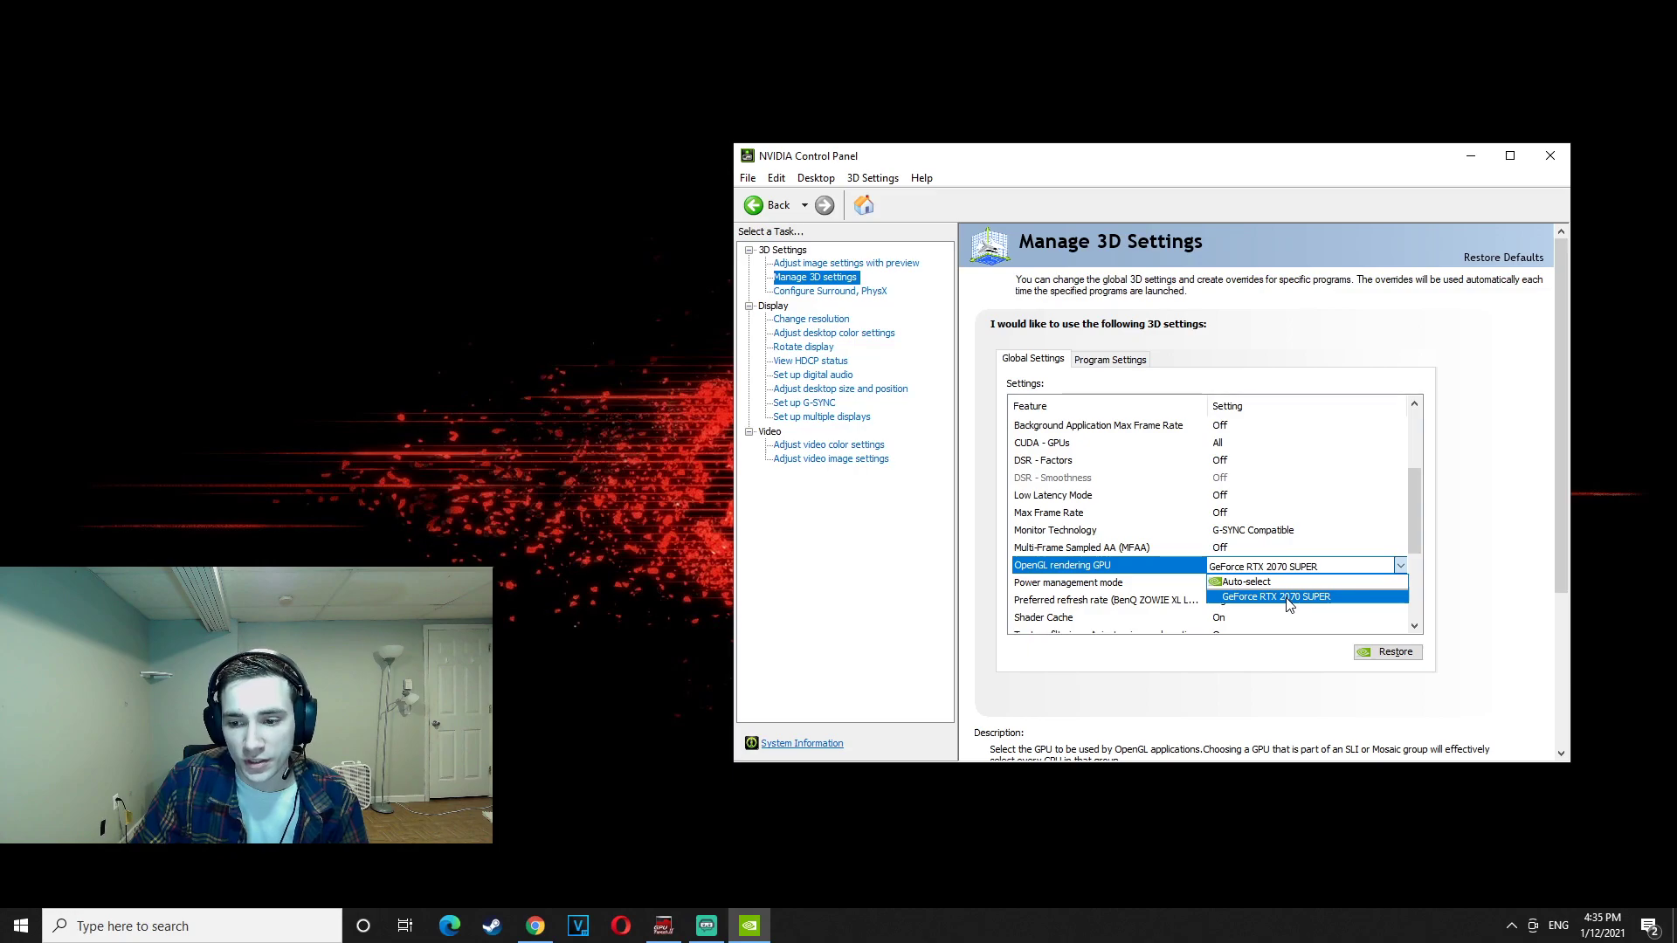
left_click(1288, 601)
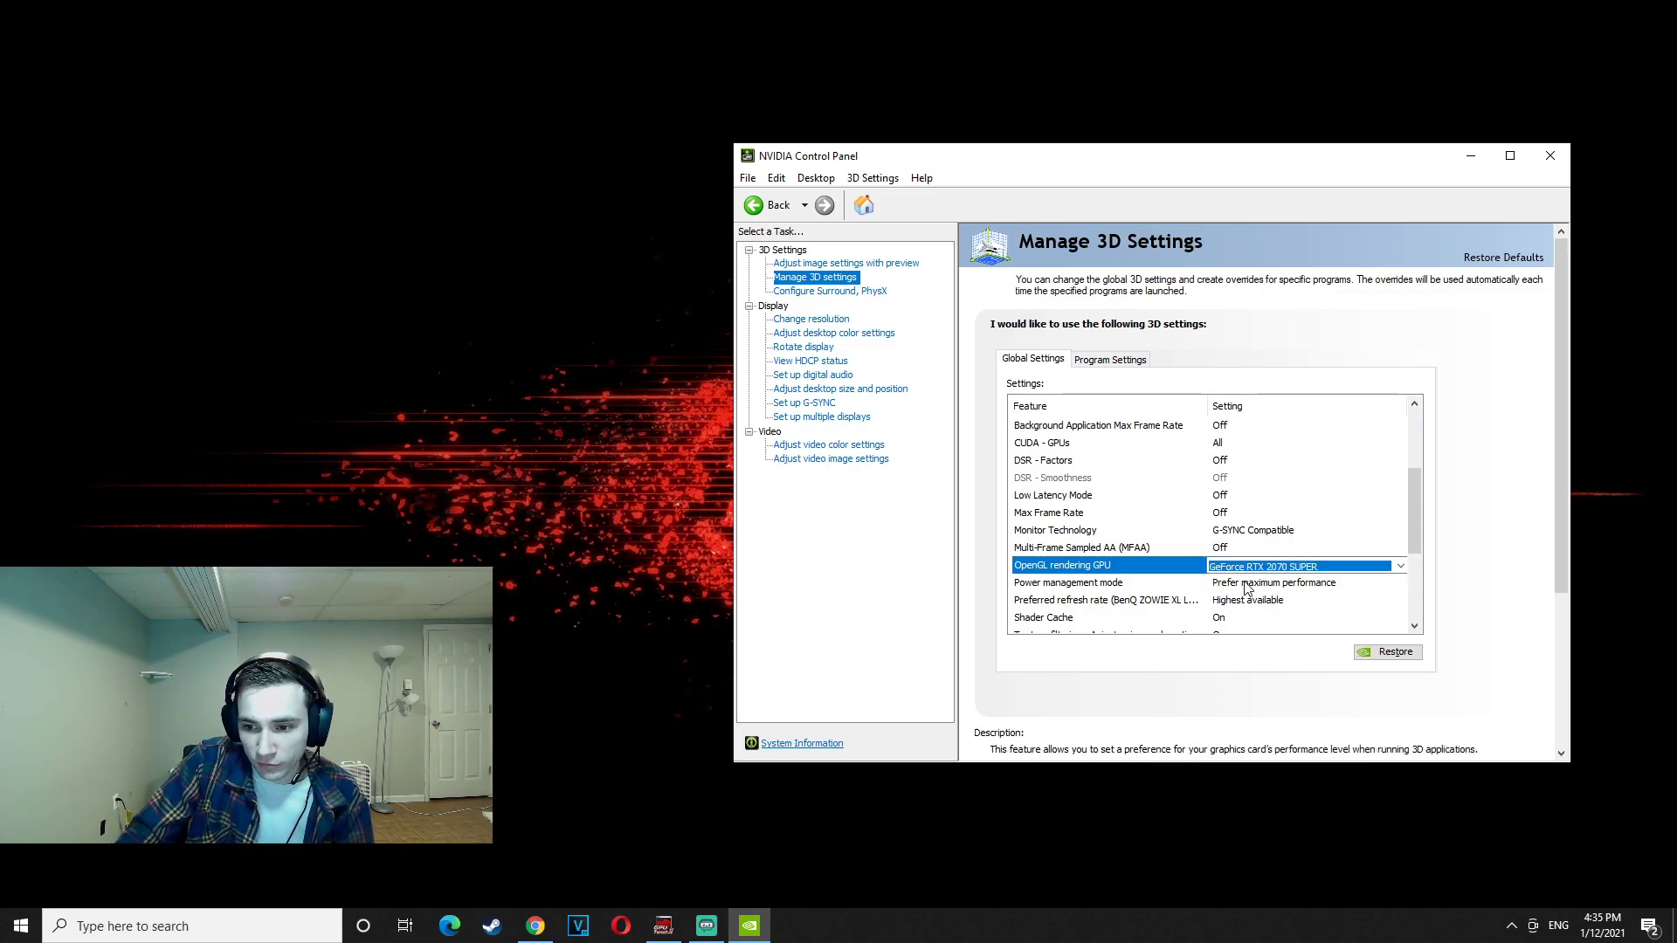
- Set Power management mode to Prefer maximum performance
left_click(1247, 585)
left_click(1258, 584)
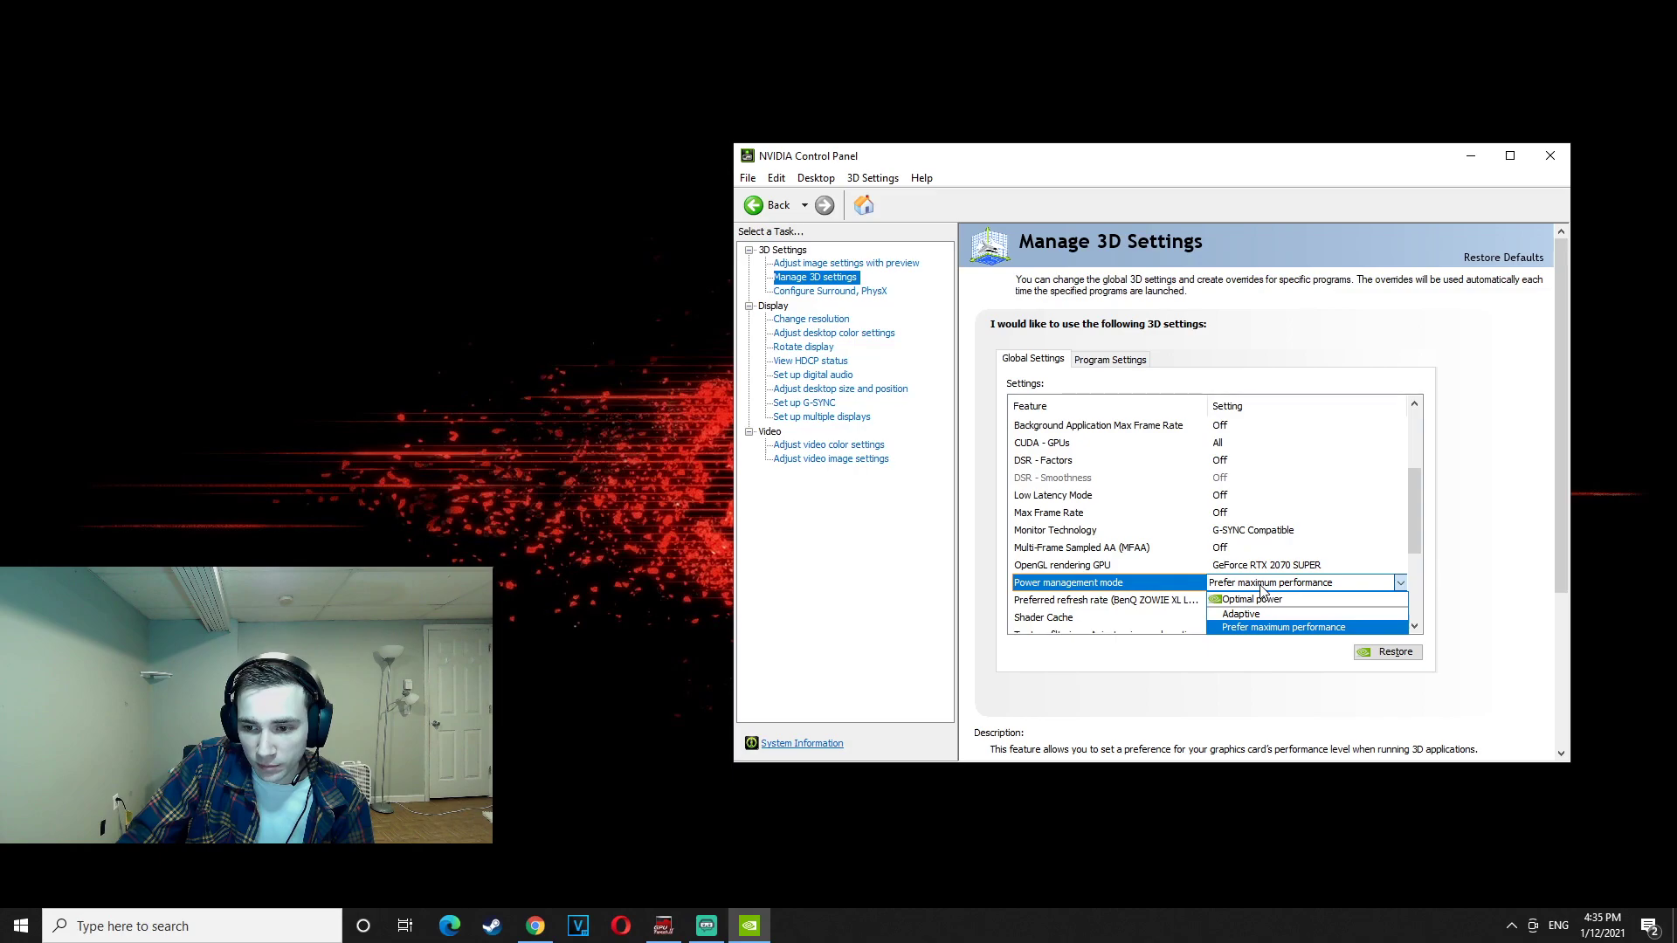
left_click(1281, 627)
scroll(1127, 480, "down", 3)
scroll(1415, 500, "down", 1)
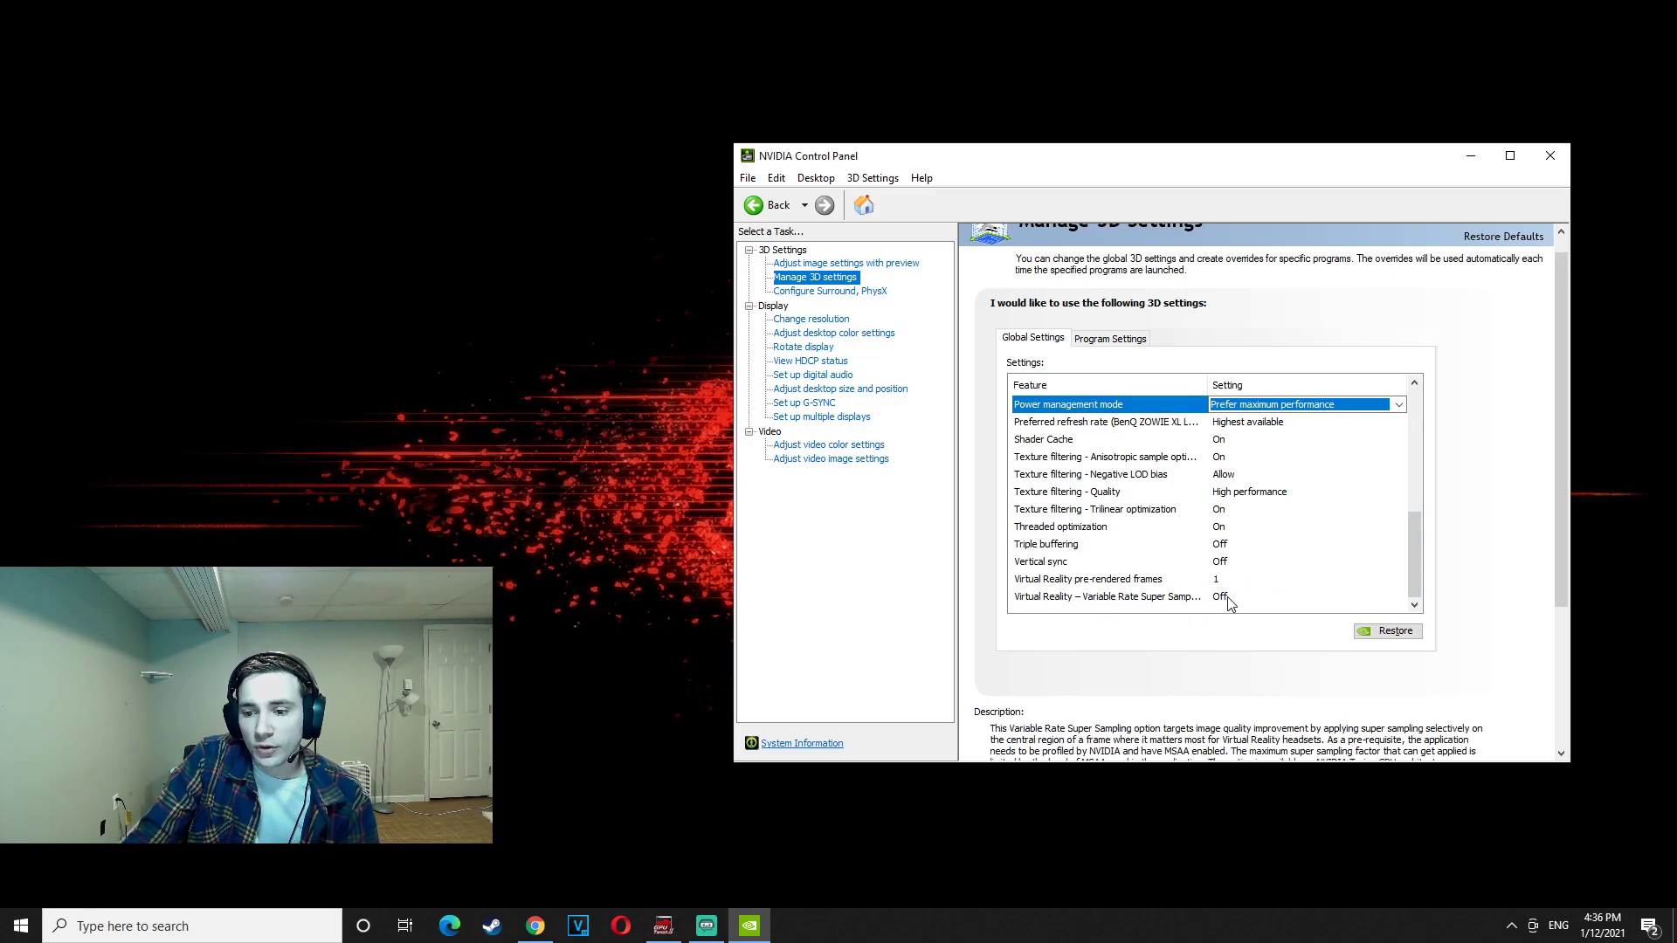
- Review the global 3D settings list, then view Configure Surround, PhysX with PhysX on Auto-select
mouse_move(1415, 565)
left_mouse_down()
mouse_move(1431, 434)
mouse_move(1412, 592)
left_mouse_up()
scroll(1490, 629, "down", 5)
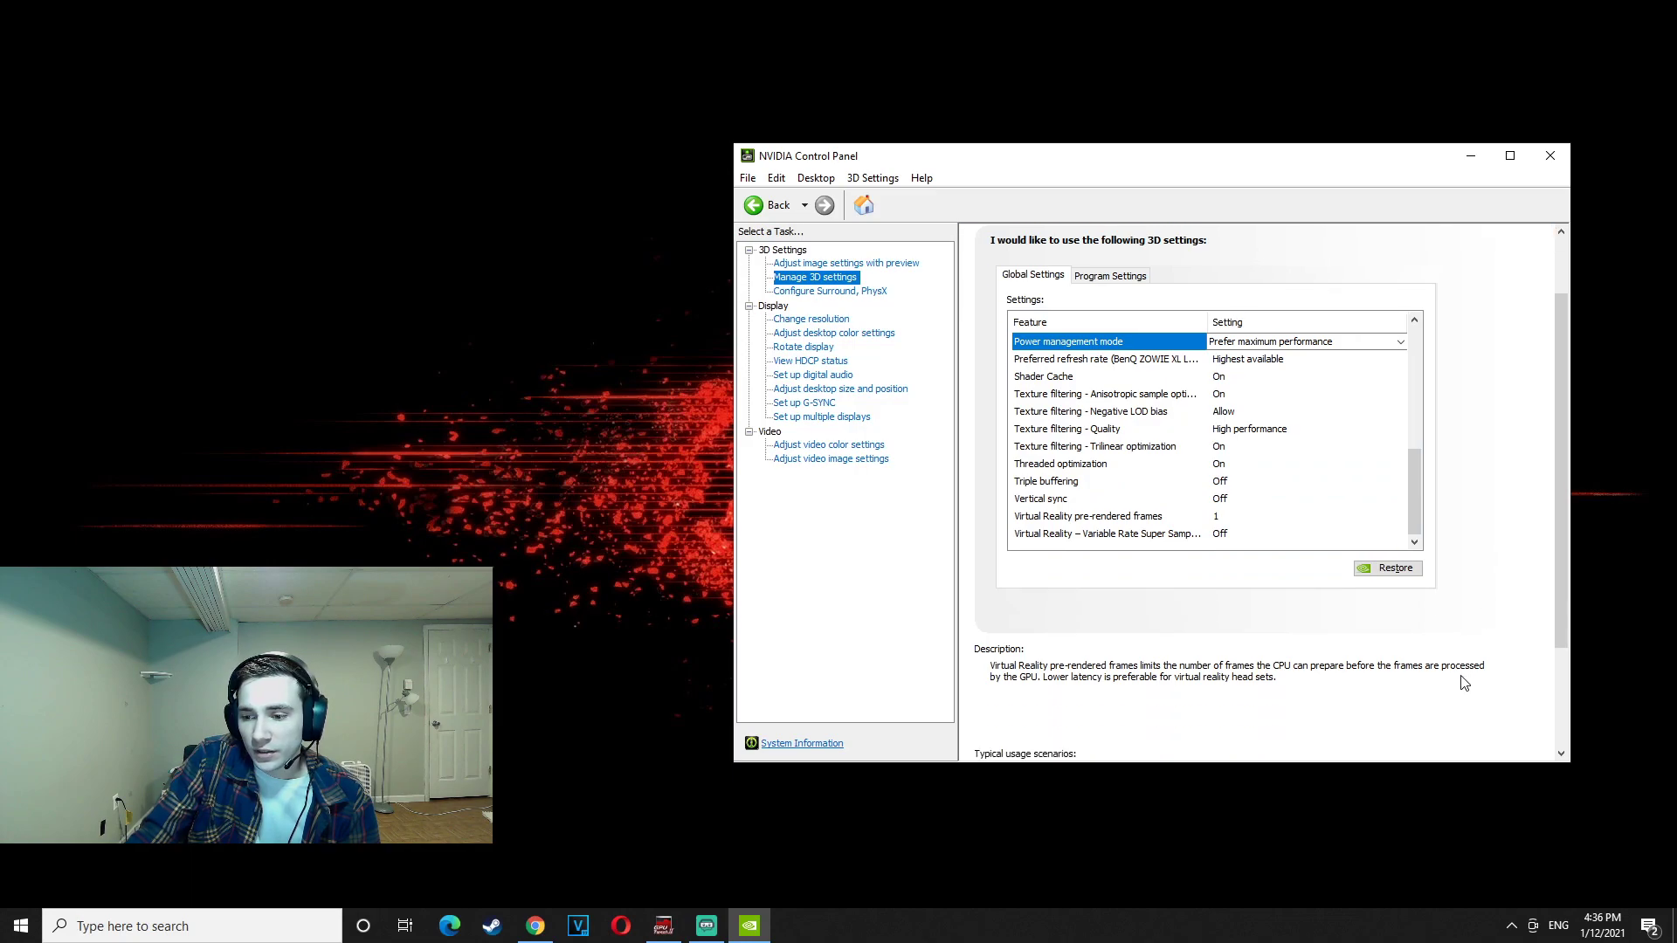
scroll(1466, 690, "up", 5)
scroll(1450, 676, "down", 5)
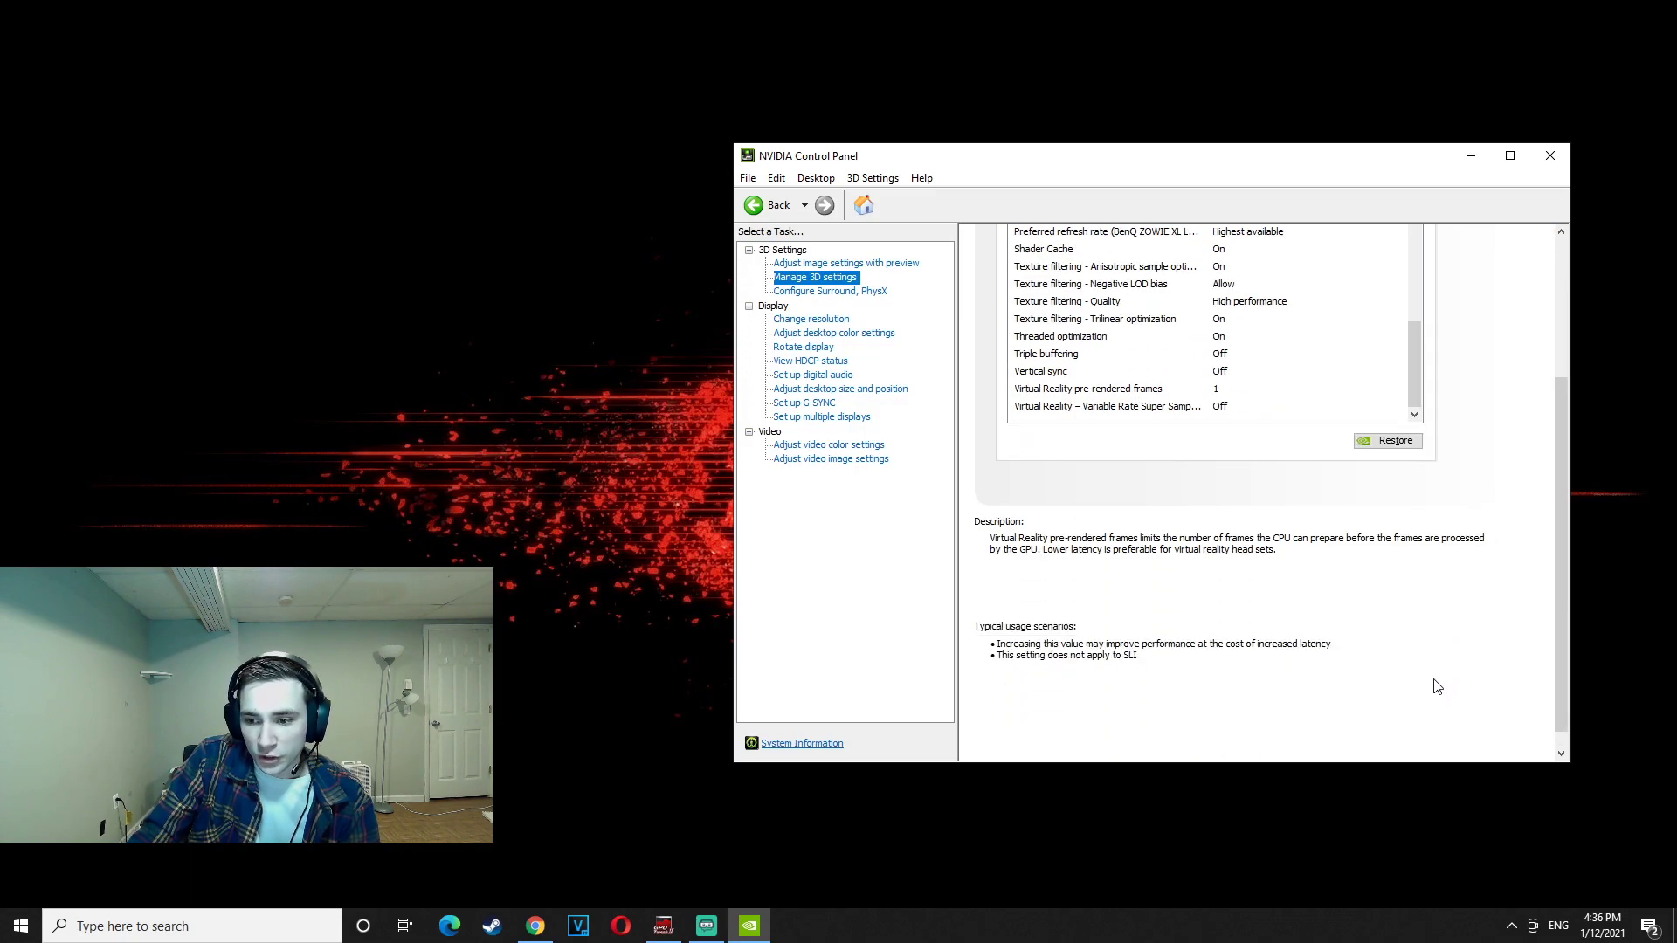
scroll(1499, 660, "up", 5)
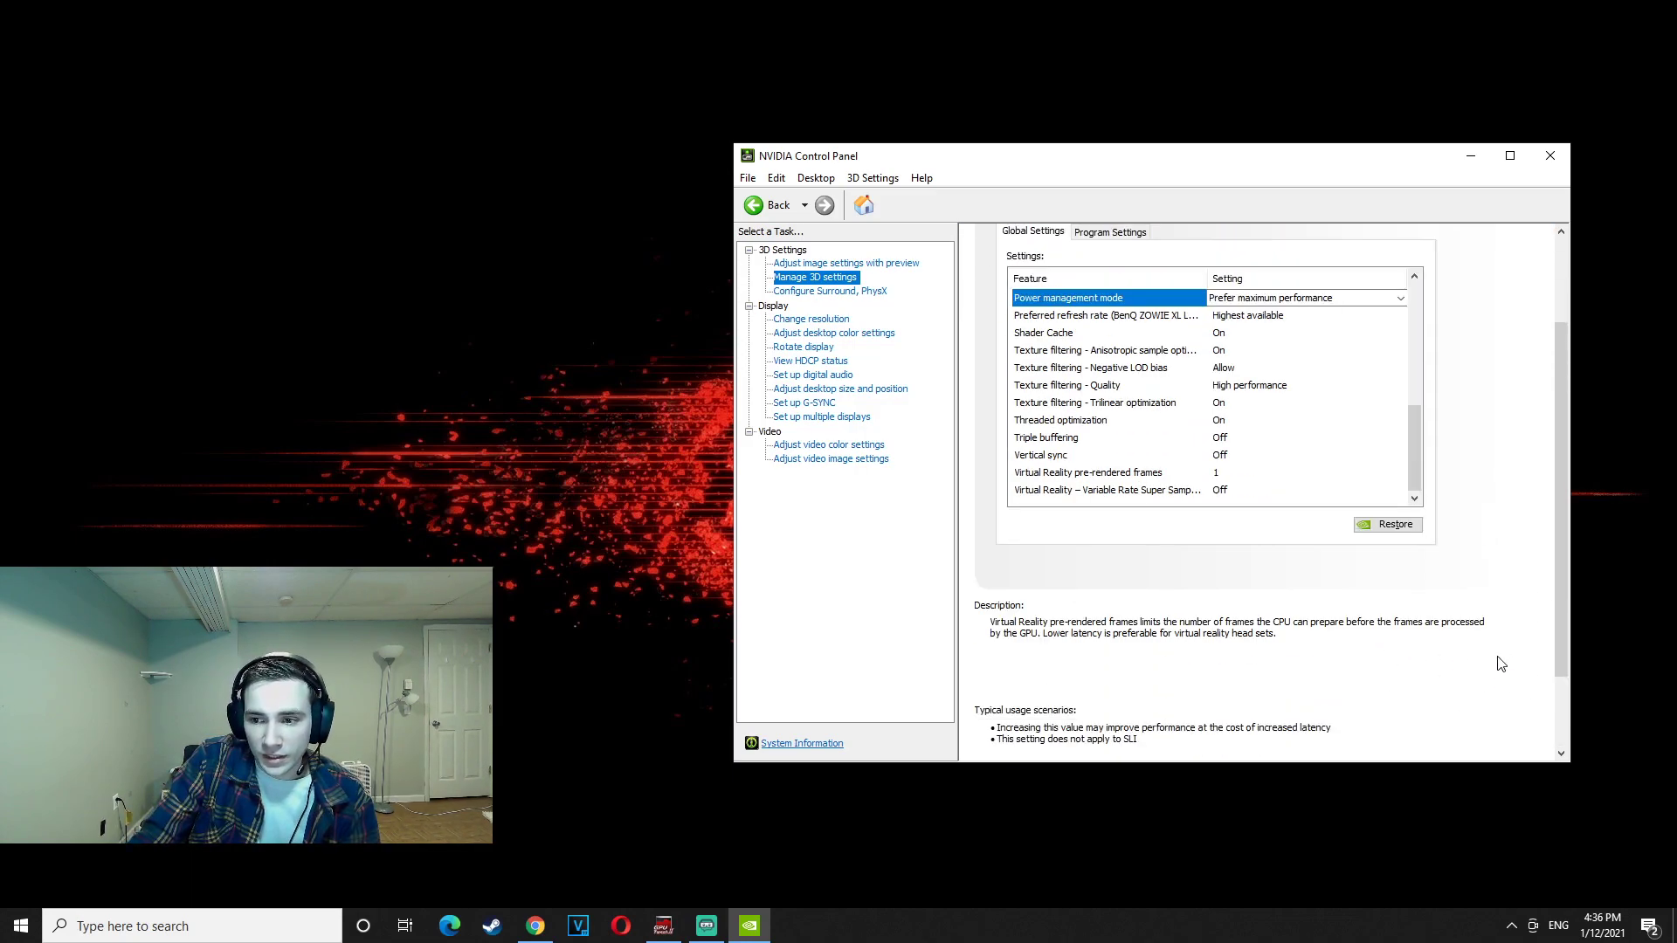
left_click(821, 293)
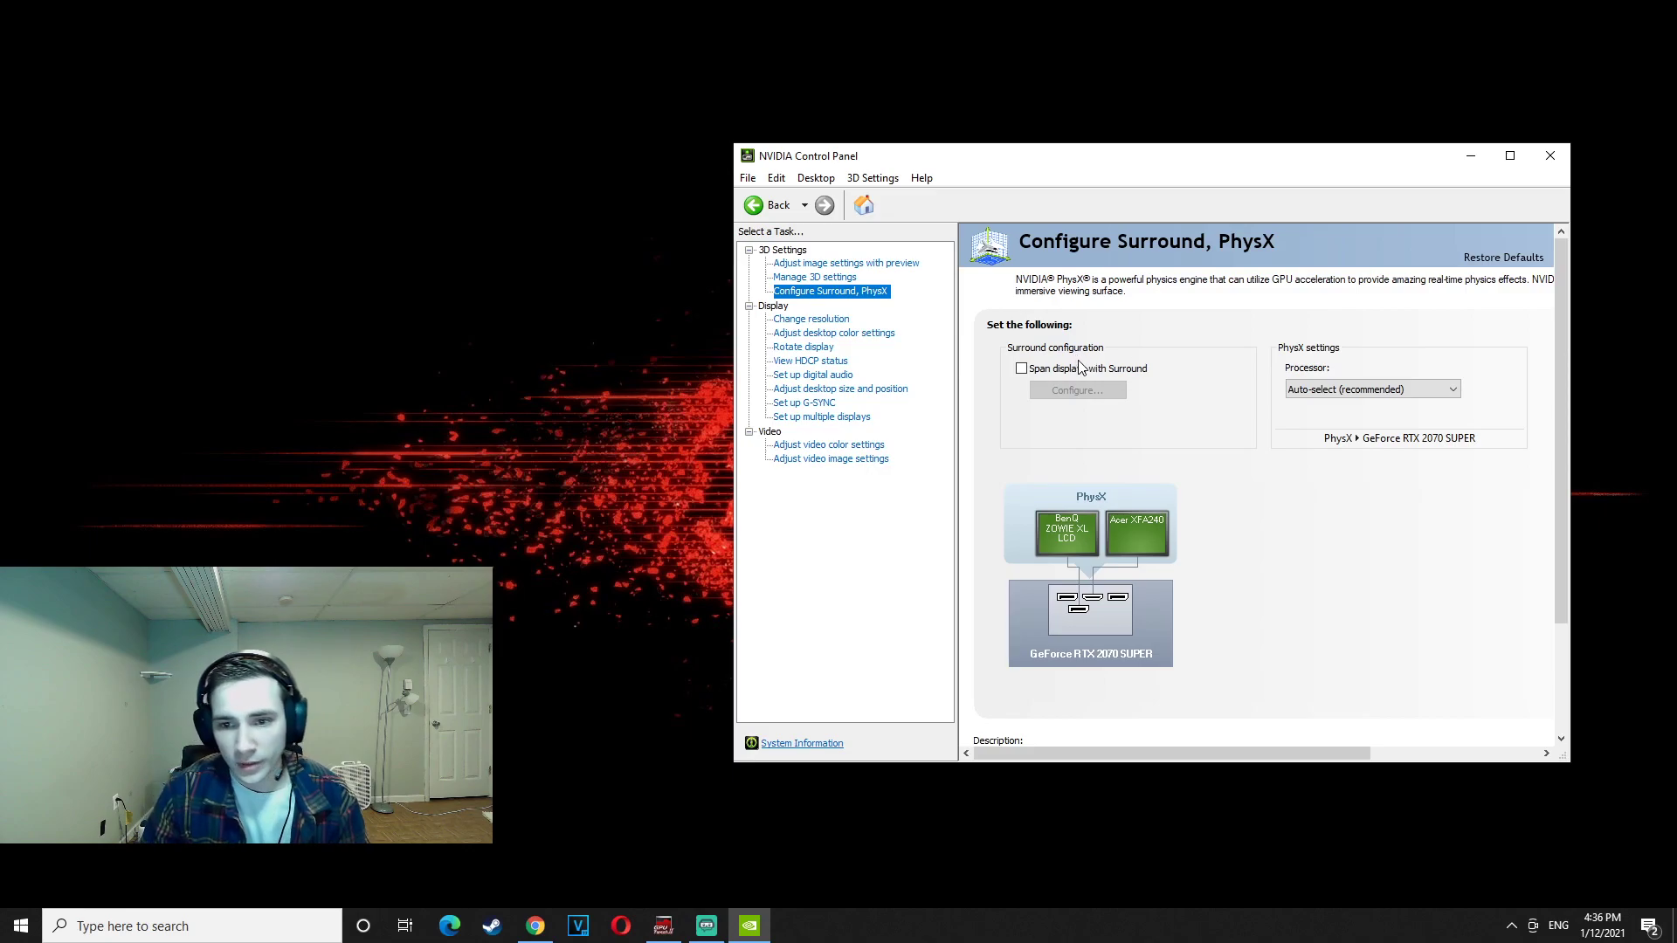
- Confirm 1920 × 1080 at 240Hz on Change resolution, then view desktop color settings
left_click(811, 319)
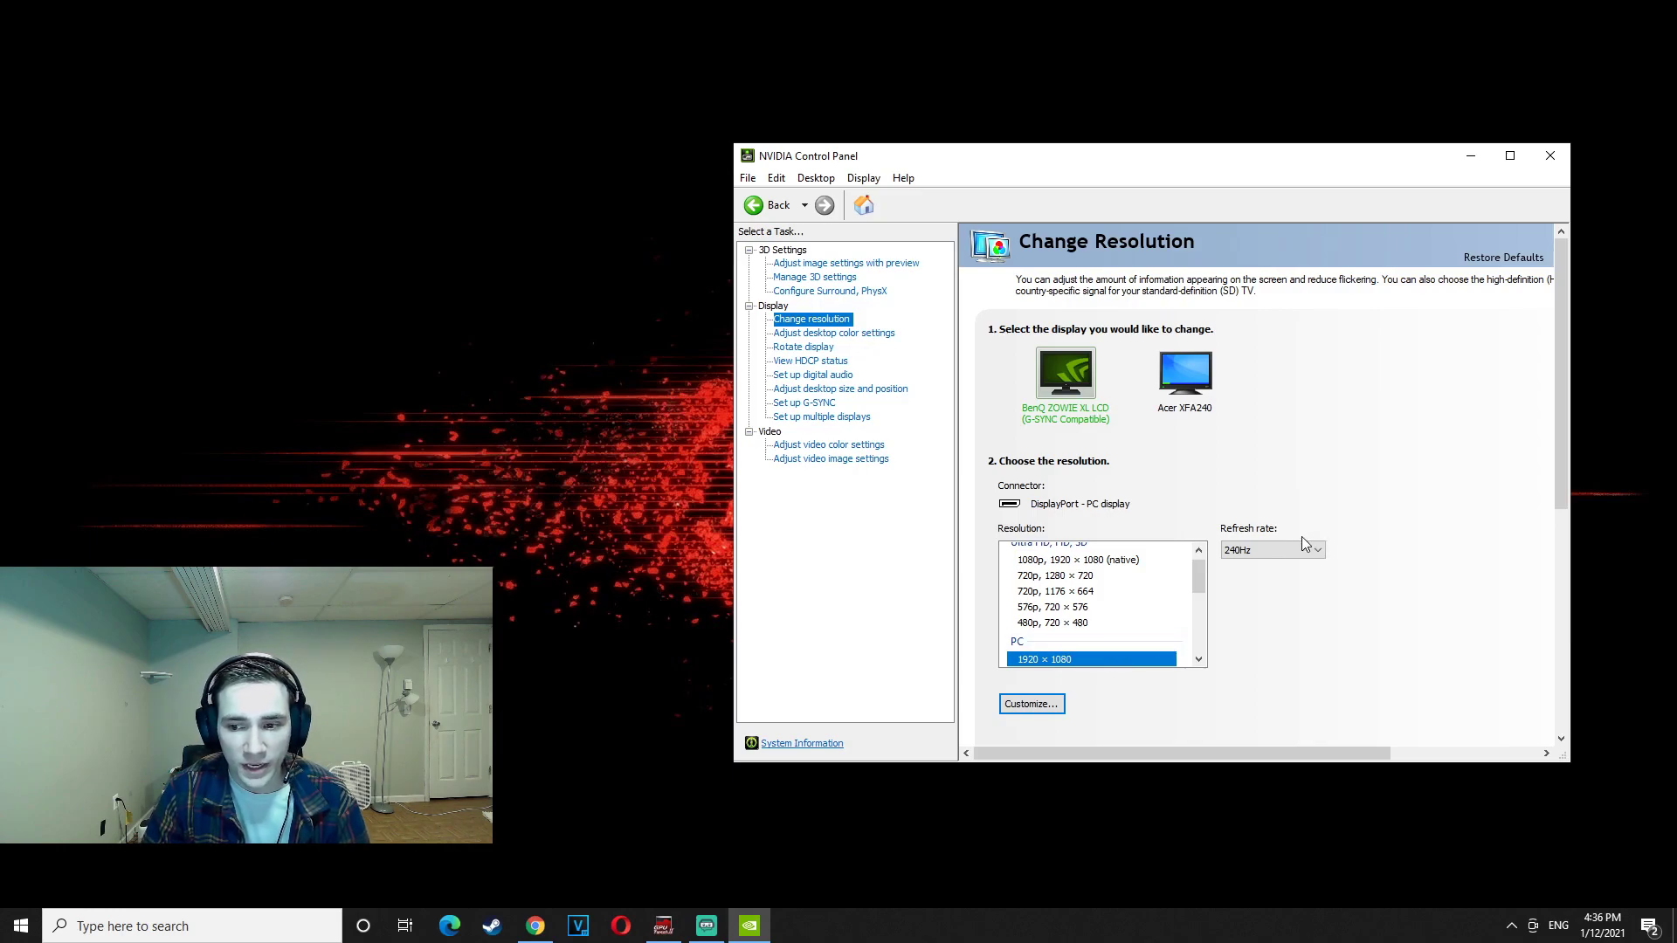
left_click(816, 333)
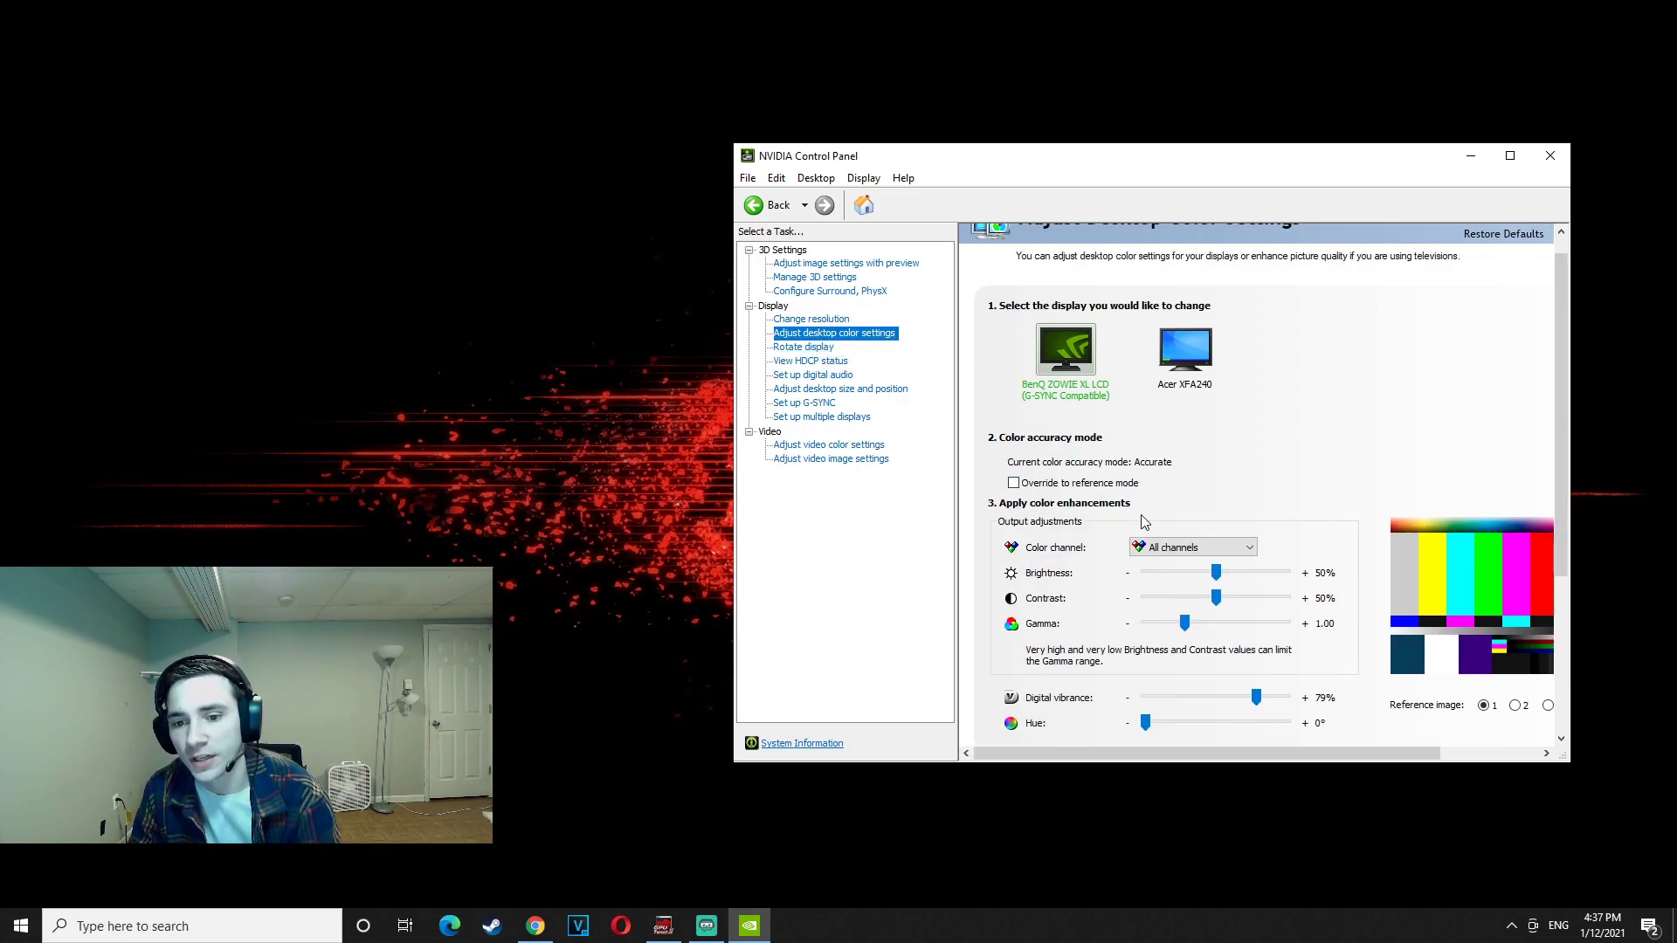
scroll(1142, 522, "down", 2)
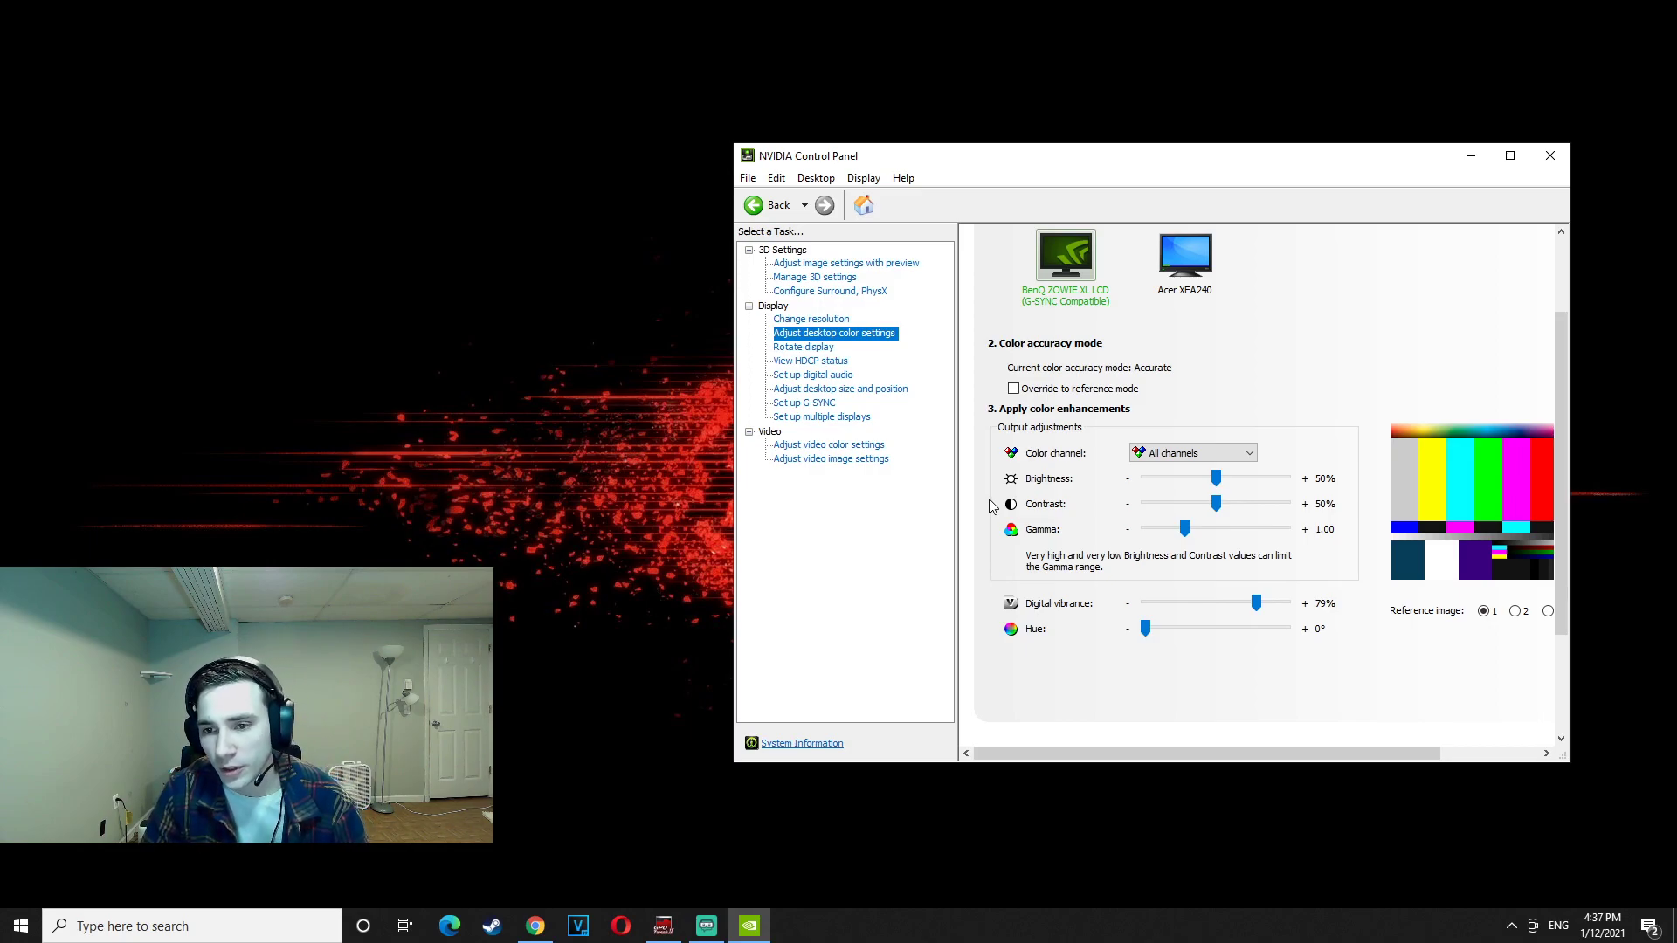
- Look over the Rotate display, HDCP status and digital audio pages
left_click(818, 350)
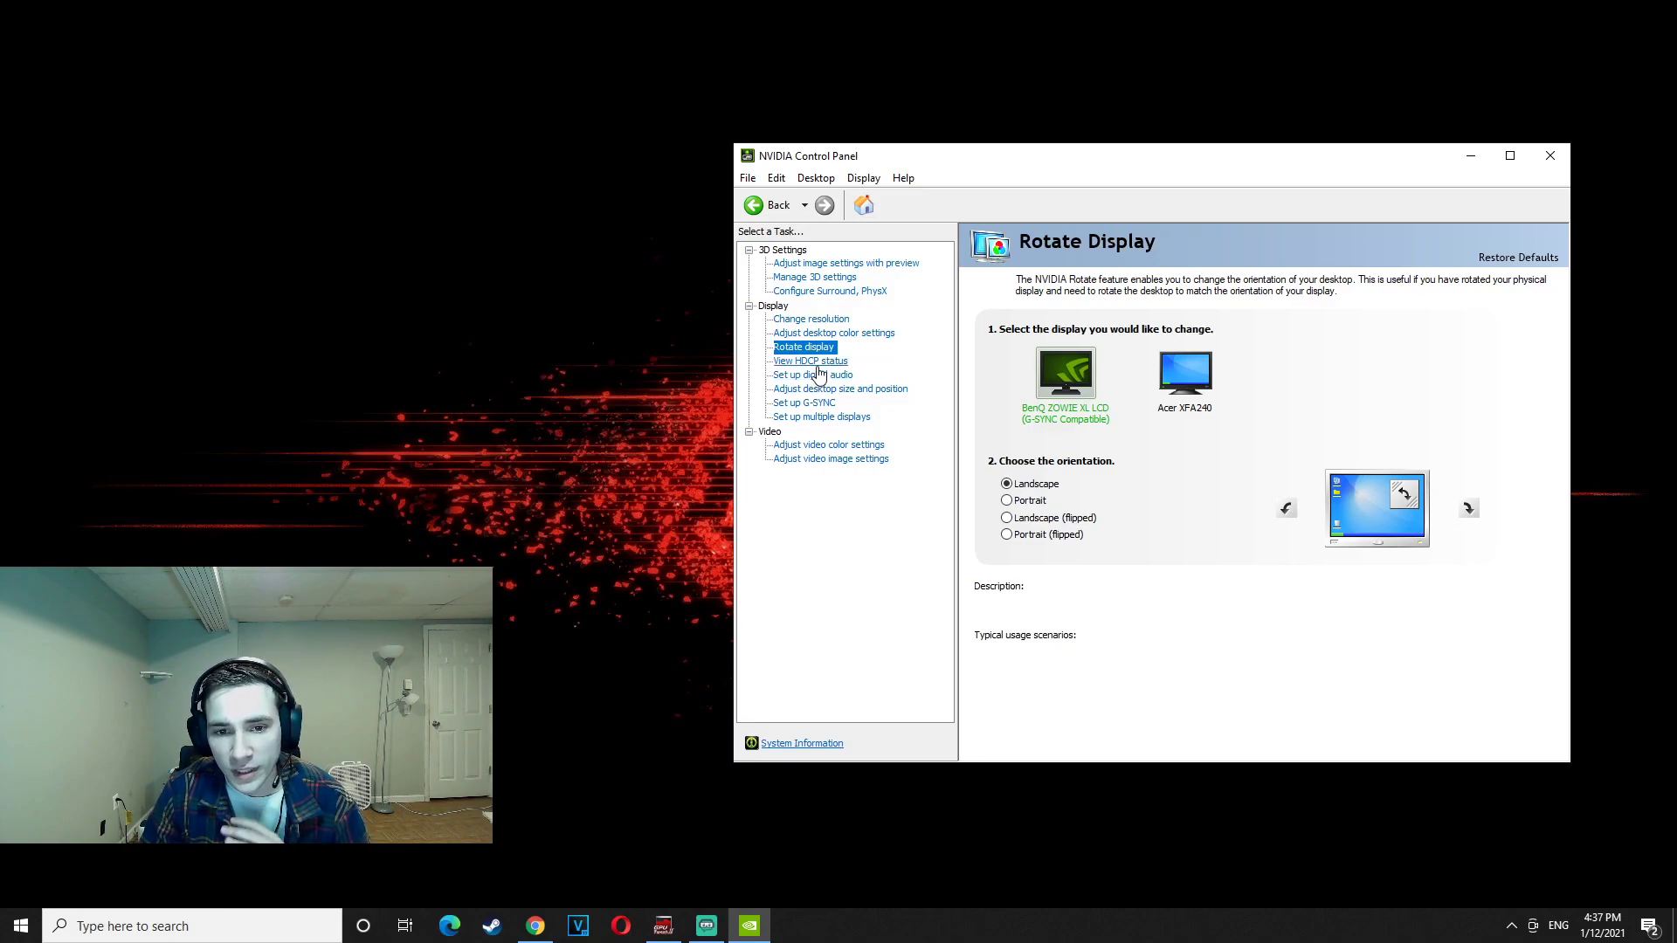
left_click(818, 362)
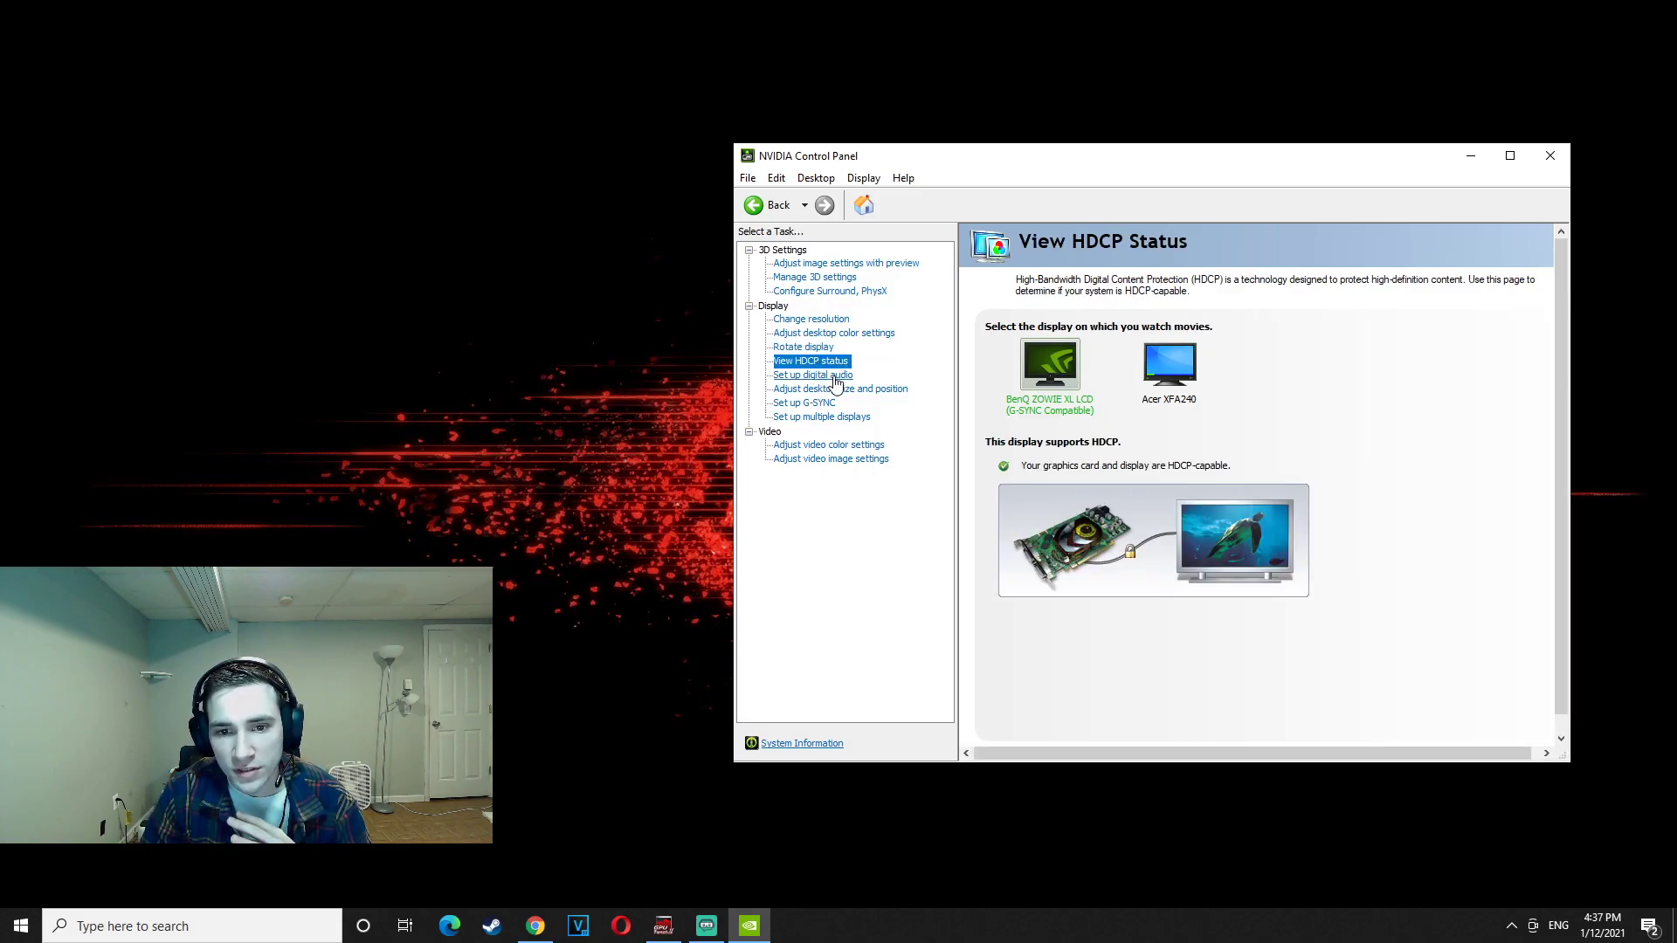
left_click(832, 378)
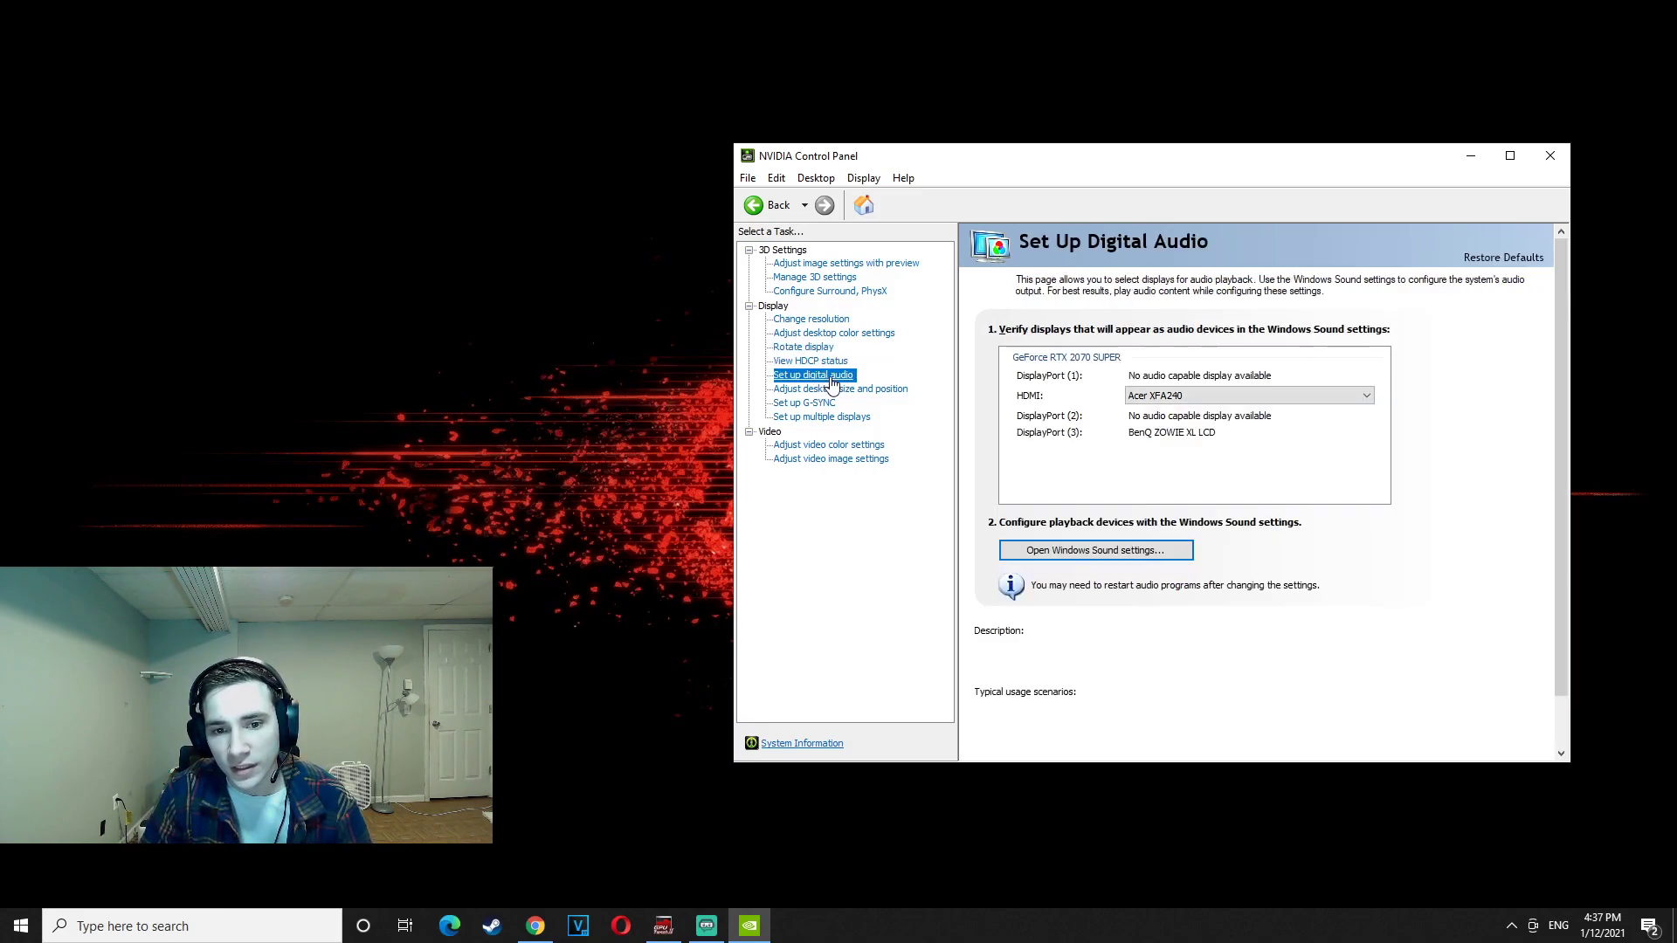
- In Adjust desktop size and position, keep scaling performed on the Display
left_click(825, 390)
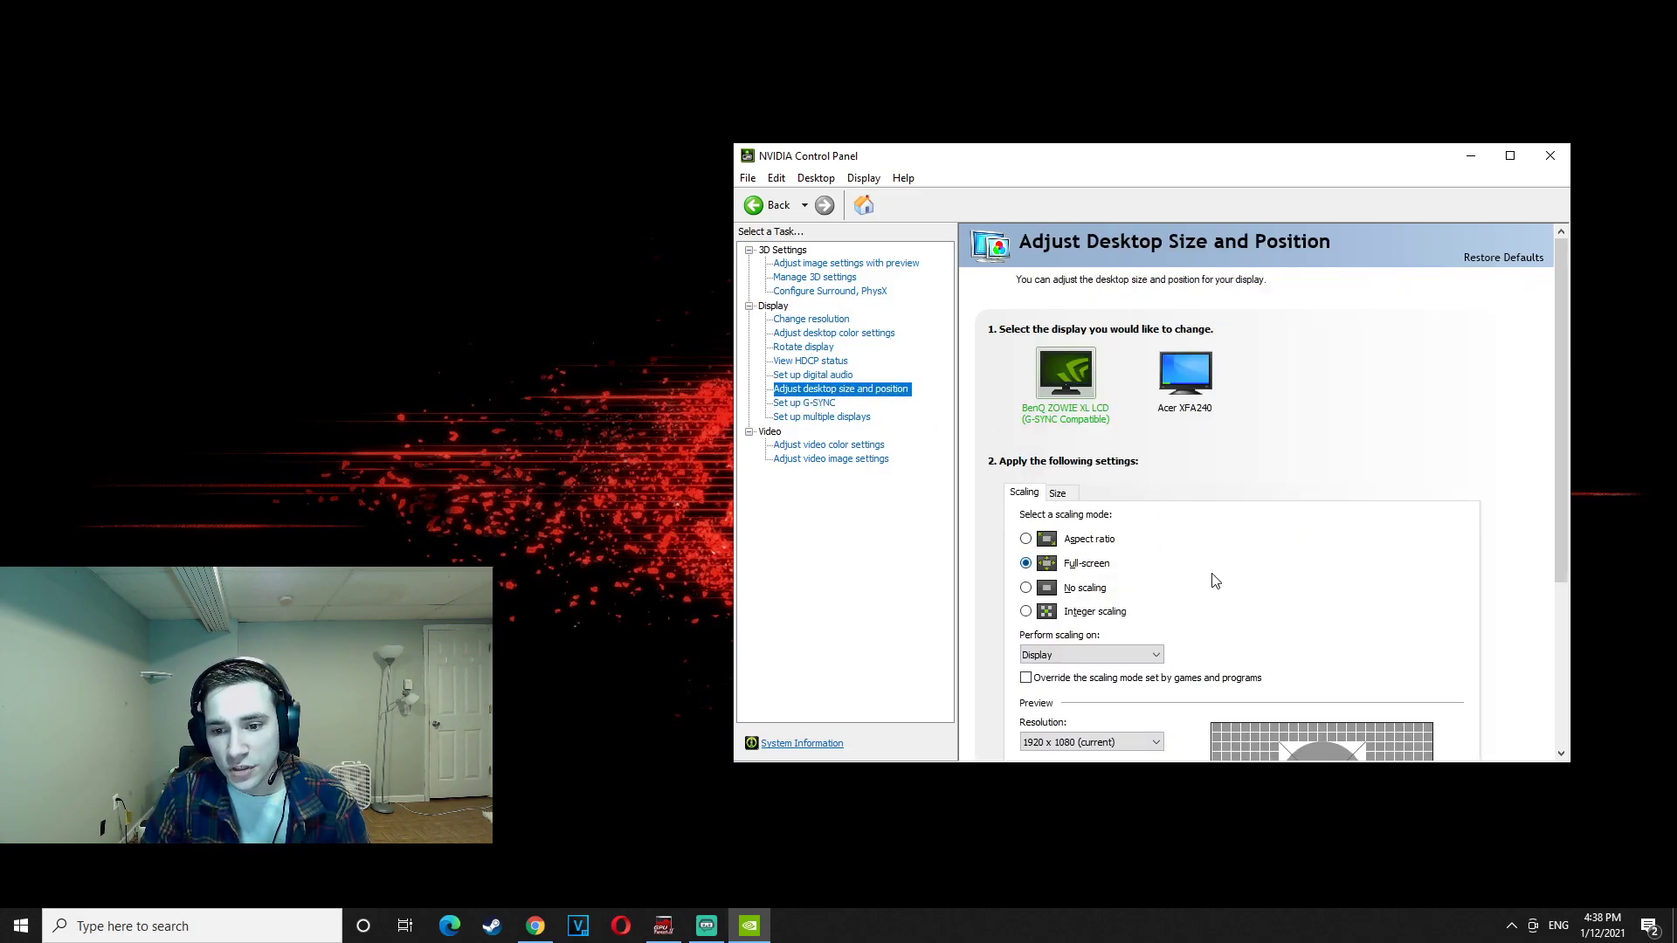
scroll(1214, 574, "down", 1)
scroll(1214, 574, "down", 1)
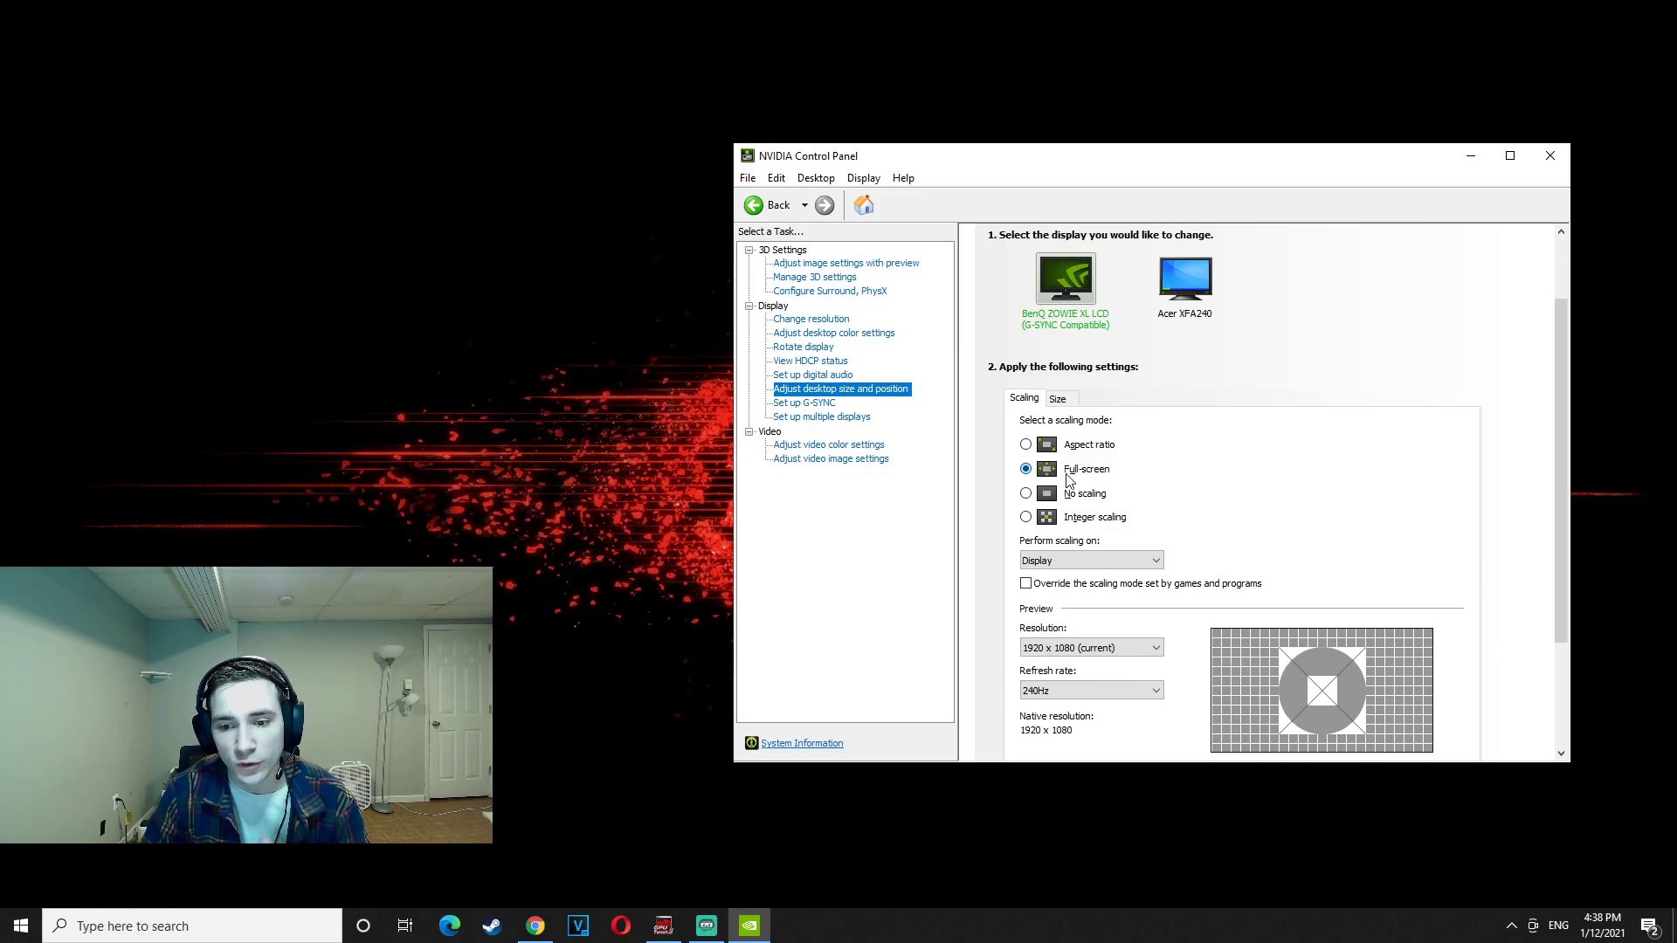
left_click(1083, 568)
left_click(1083, 568)
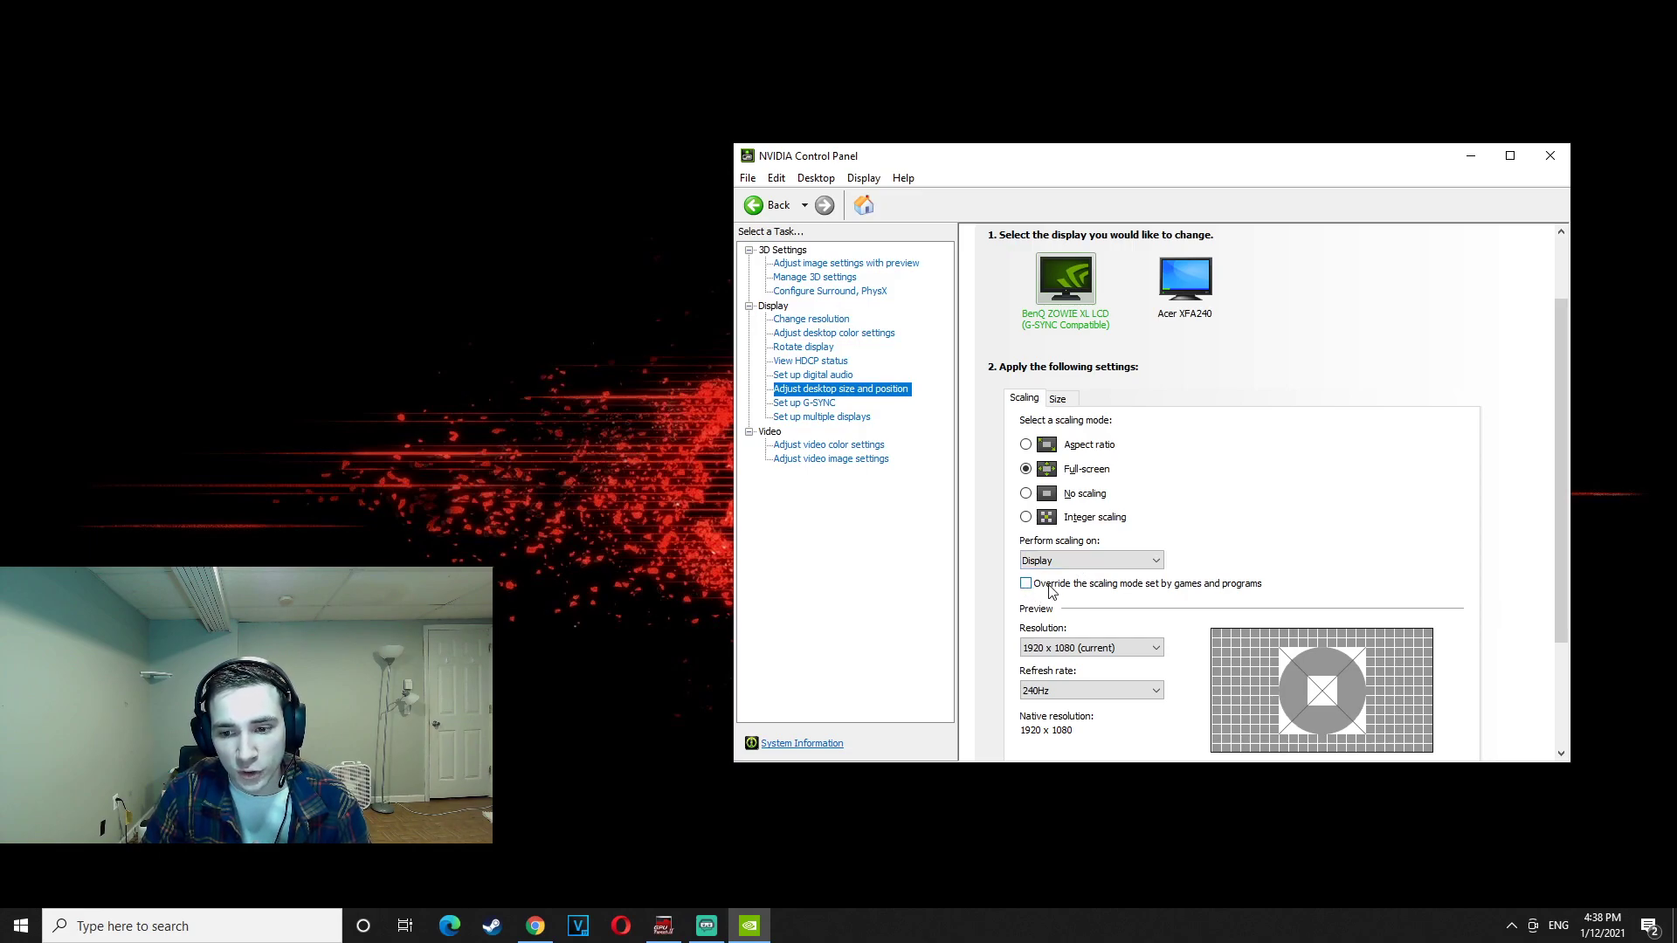
- Move to Set up G-SYNC, with G-SYNC Compatible enabled for full screen mode
scroll(1176, 616, "down", 3)
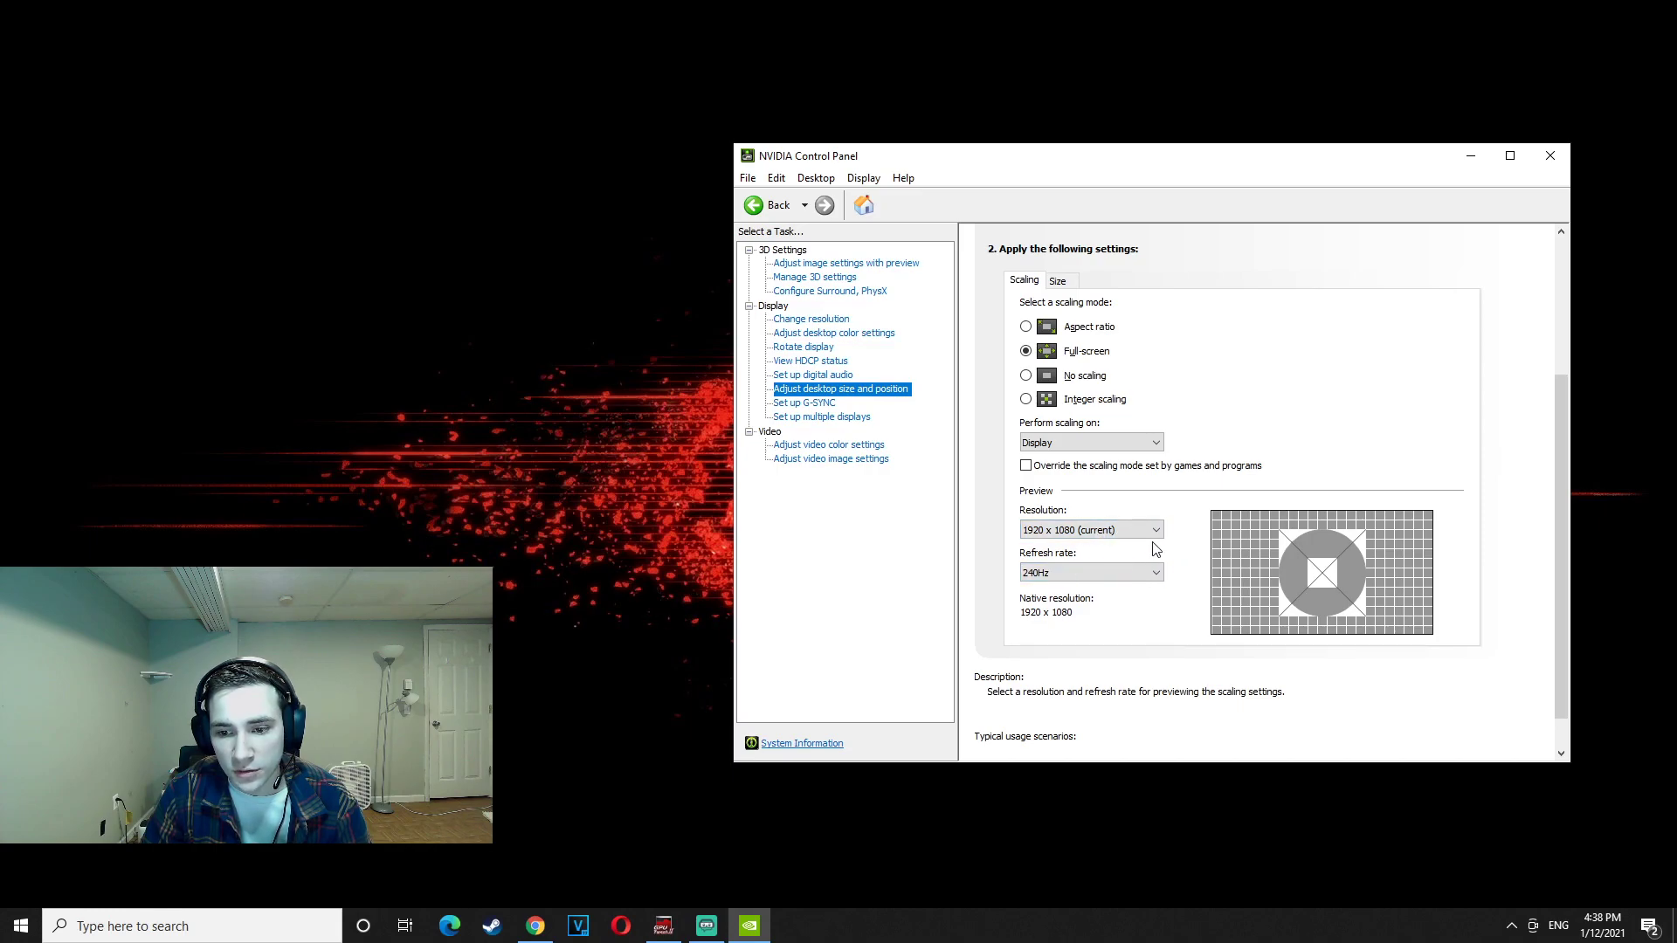
scroll(1202, 673, "down", 1)
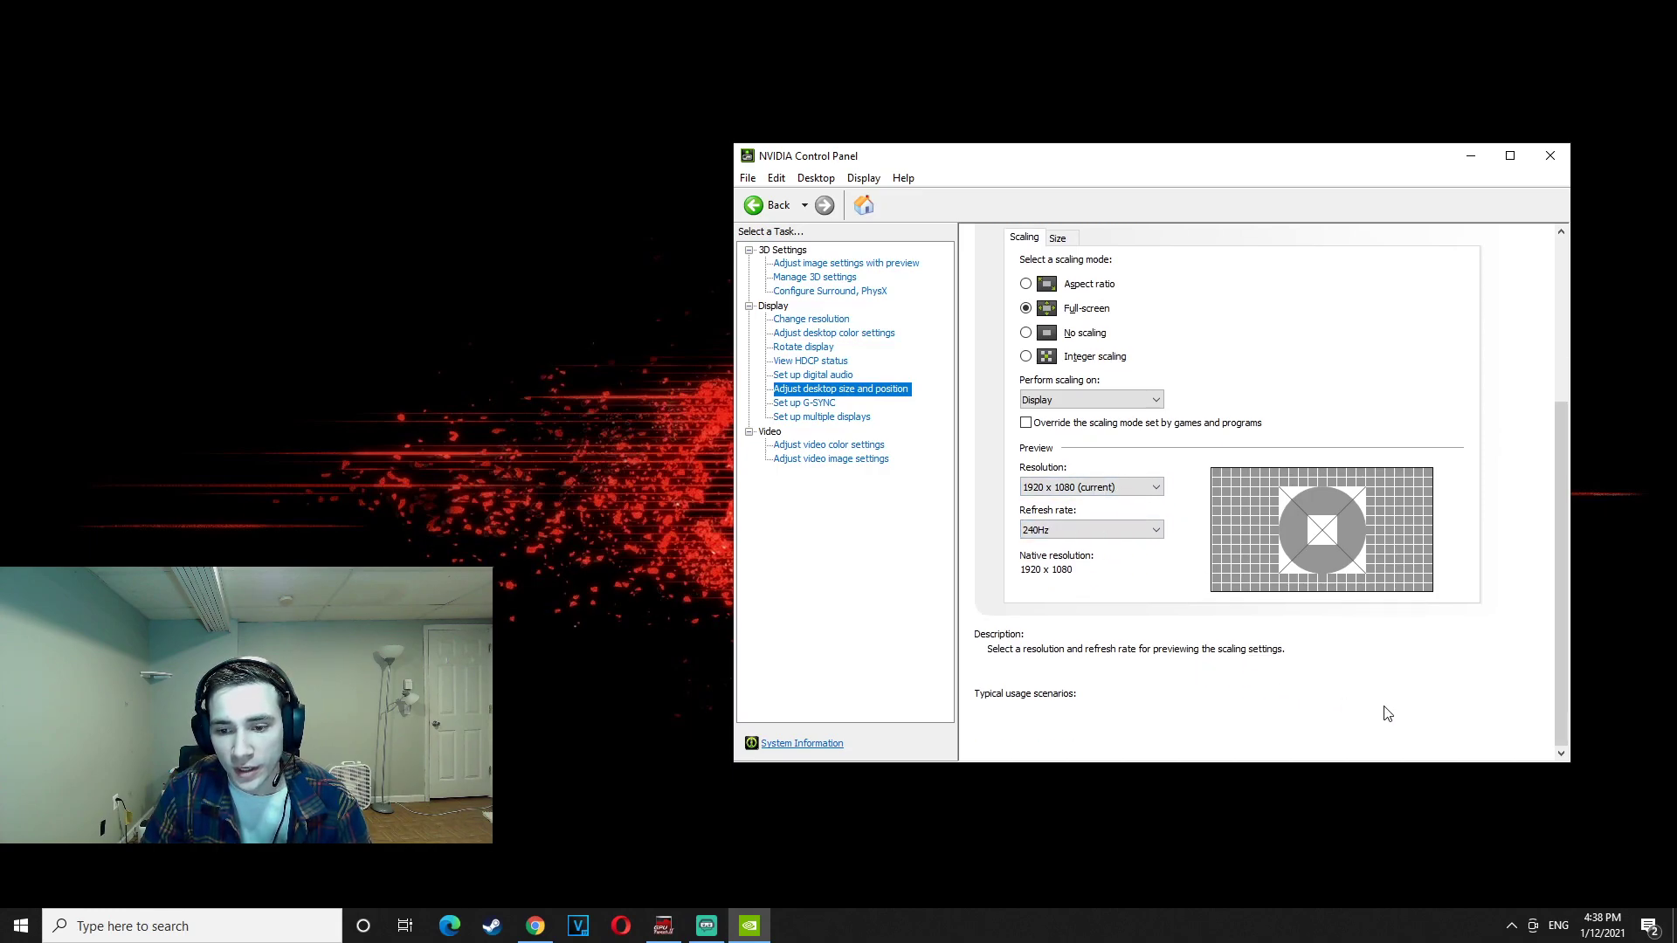
scroll(1415, 699, "up", 3)
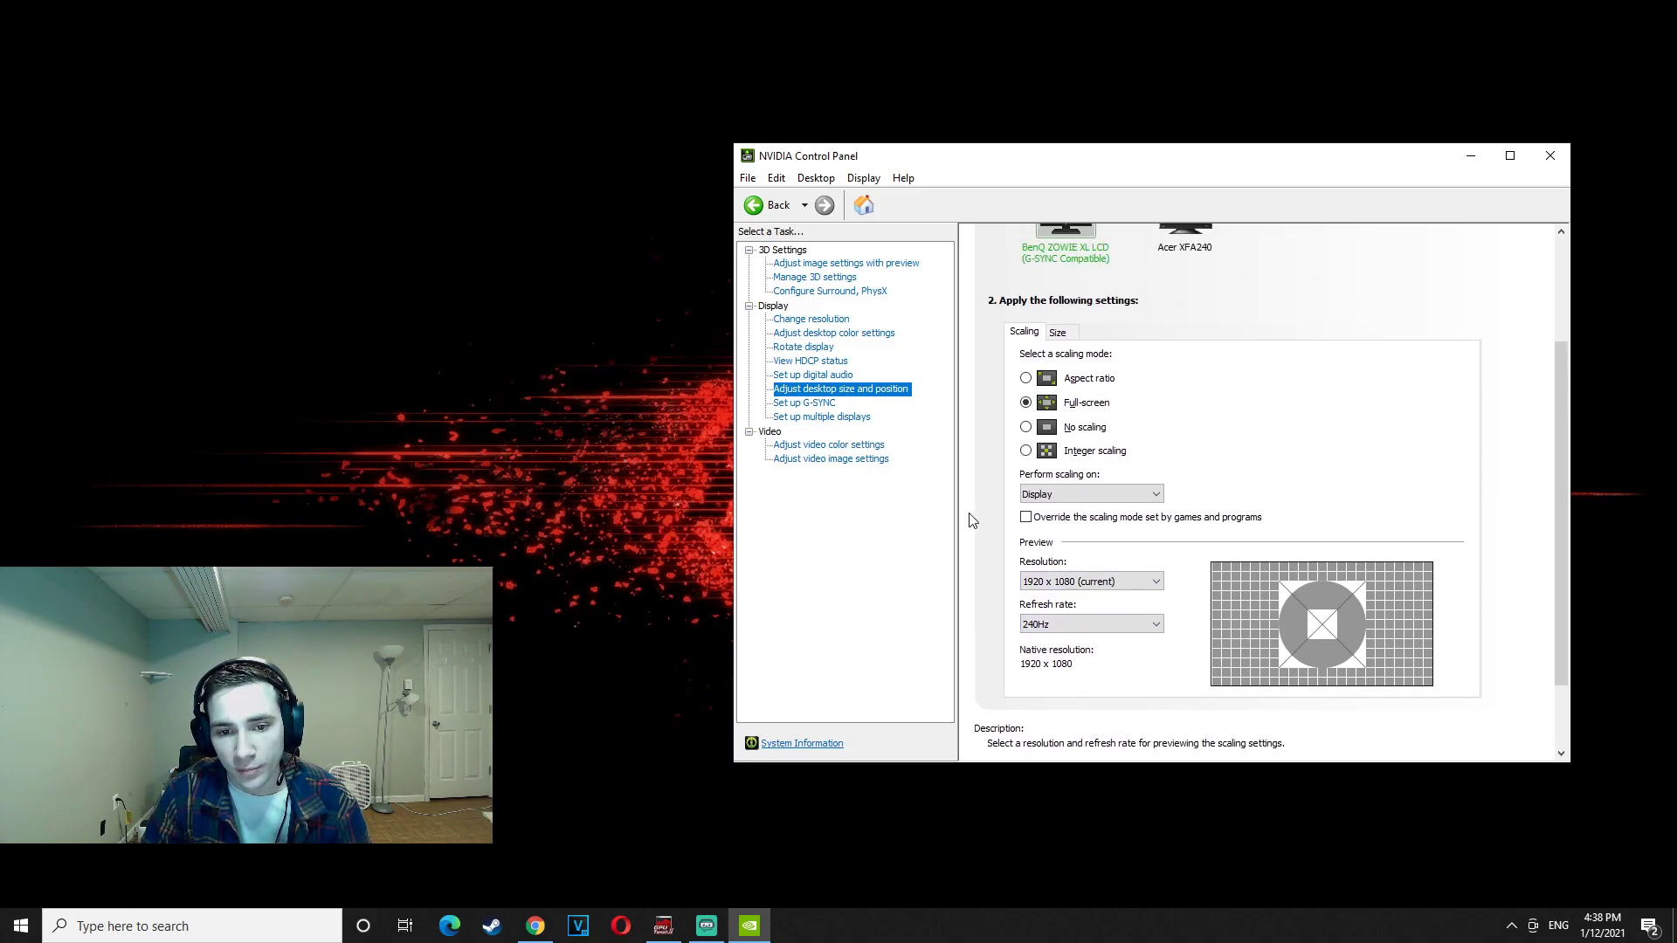
key("Down")
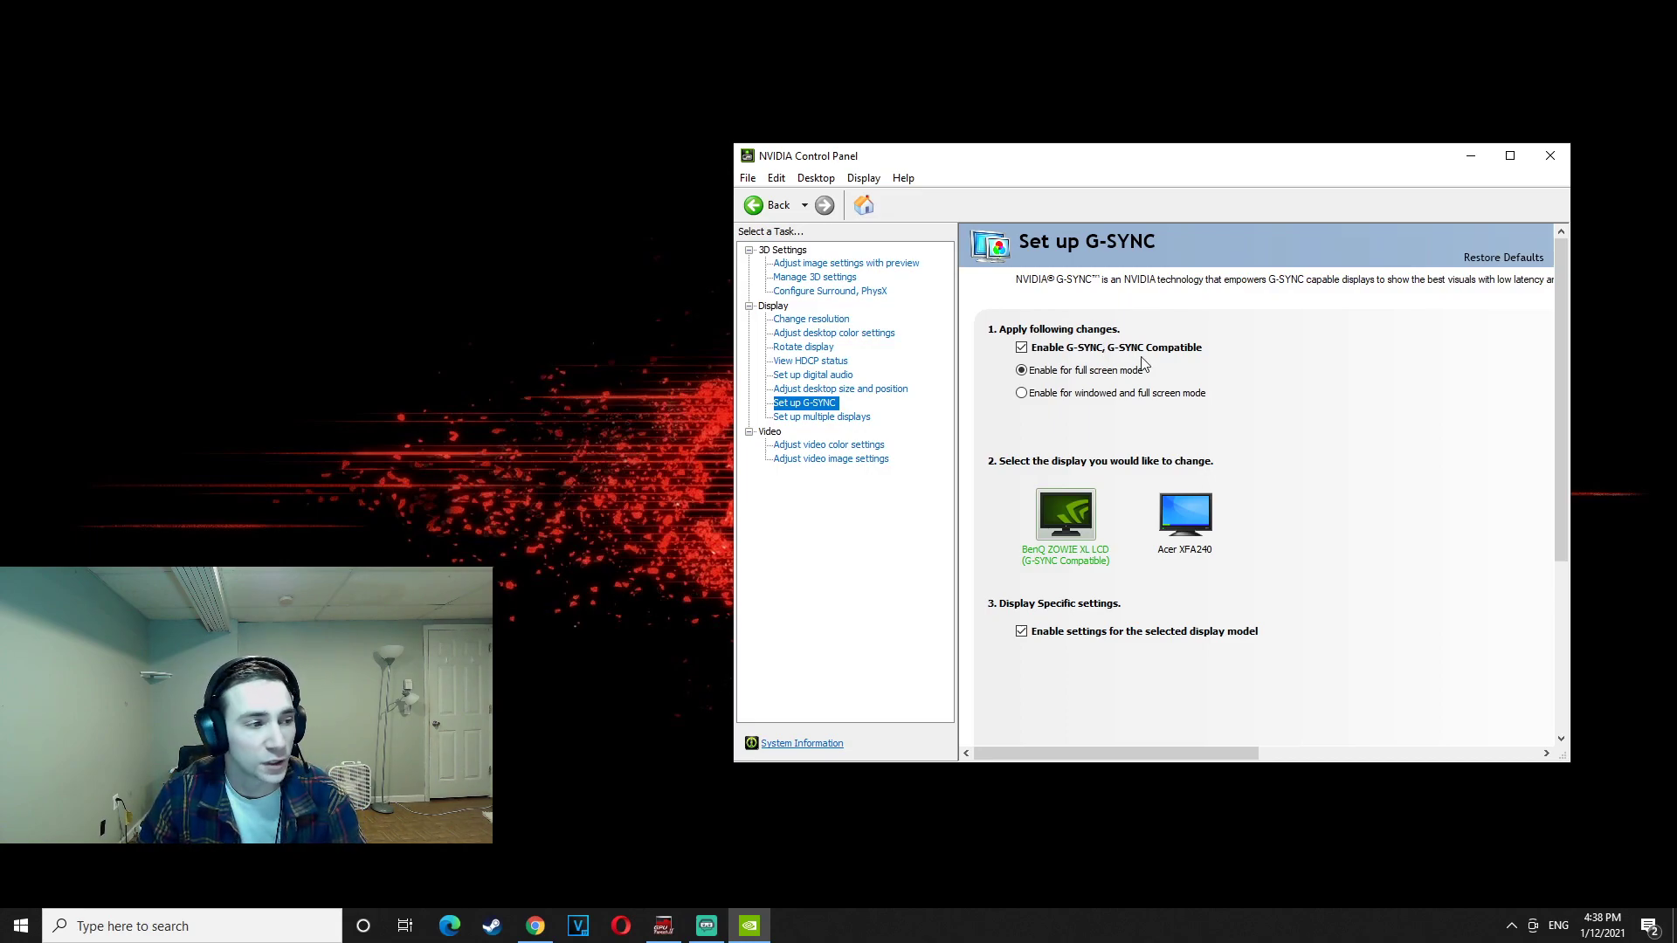
- Keep video colour dynamic range at Full (0-255), then view the video image settings
left_click(836, 417)
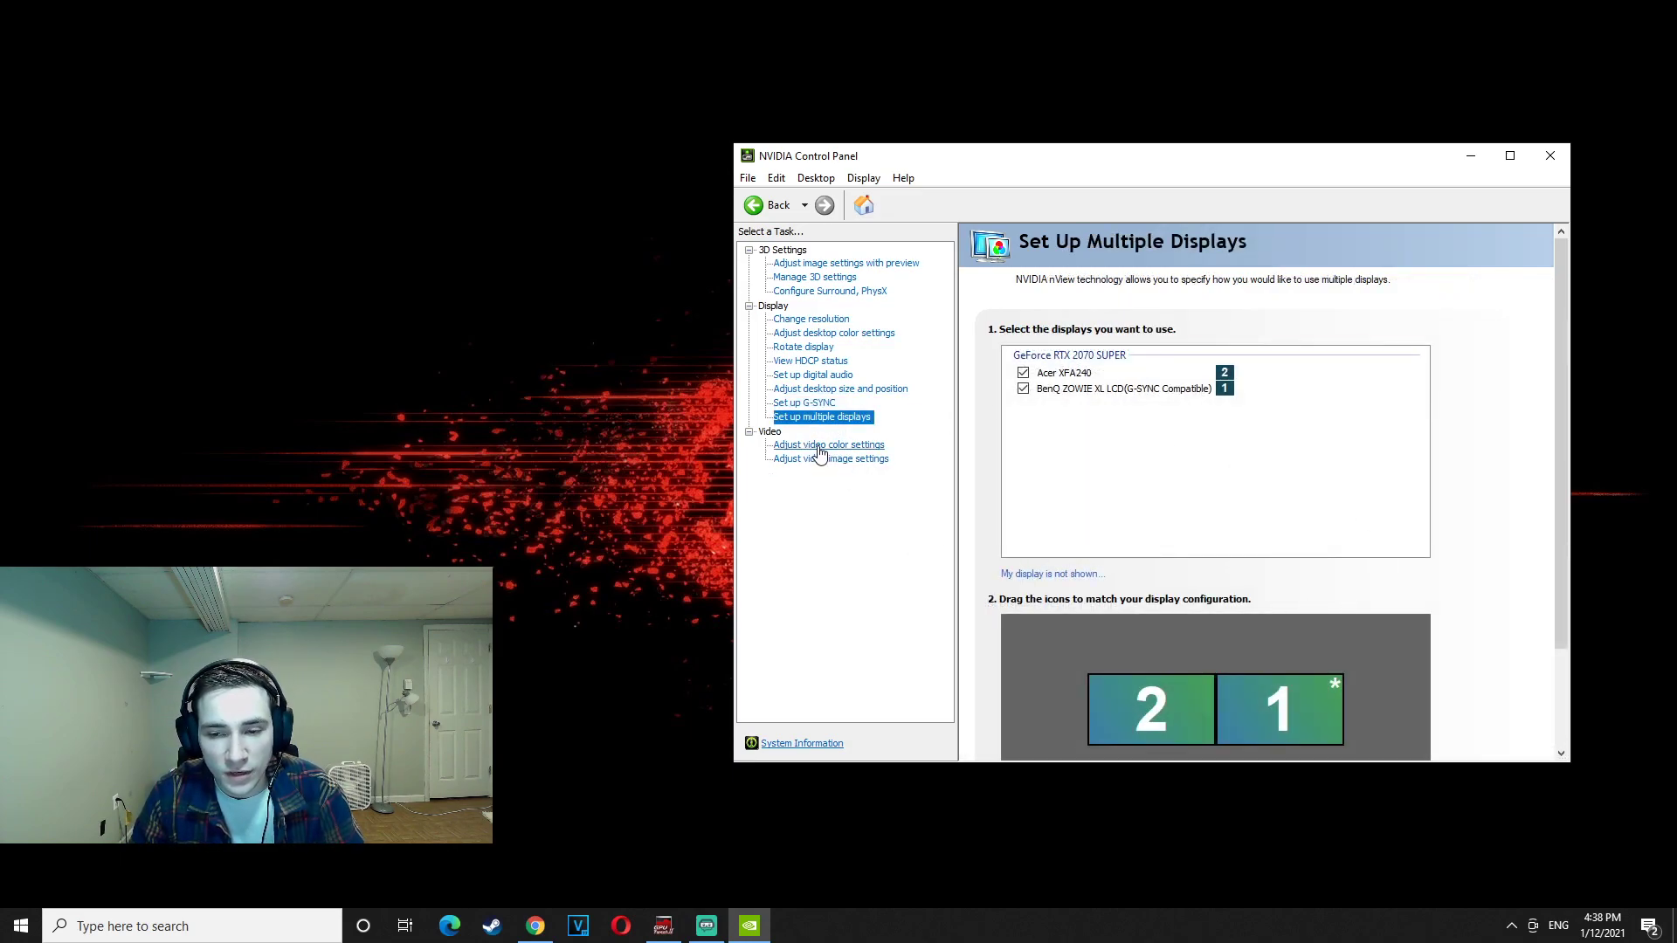
left_click(818, 448)
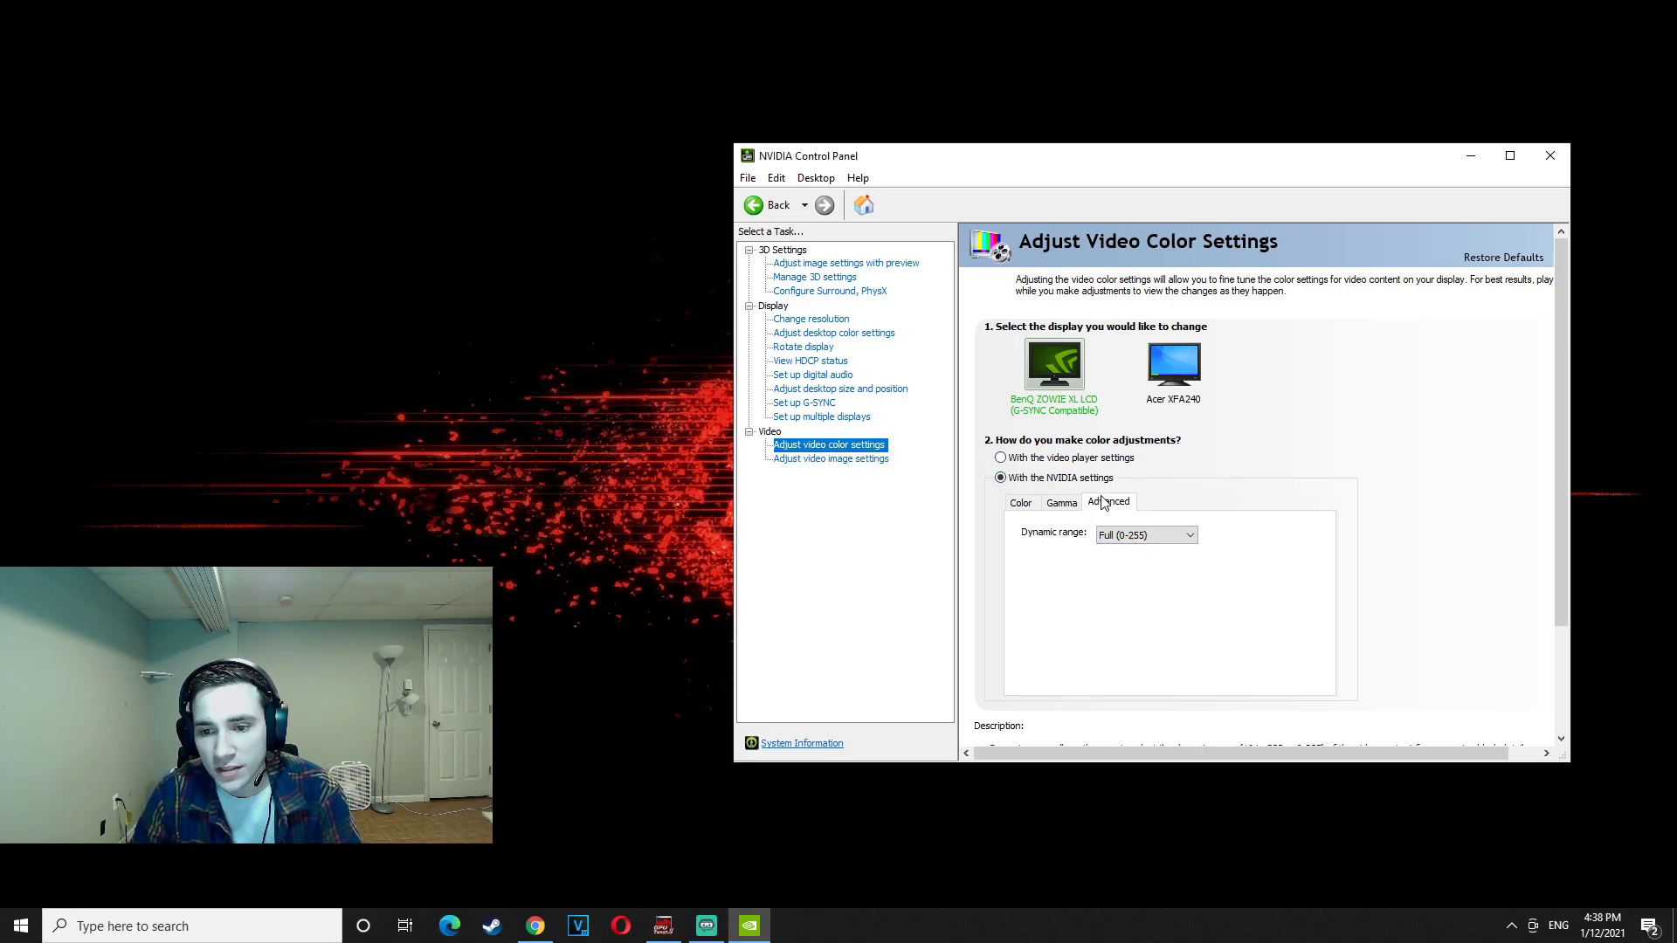
left_click(1139, 536)
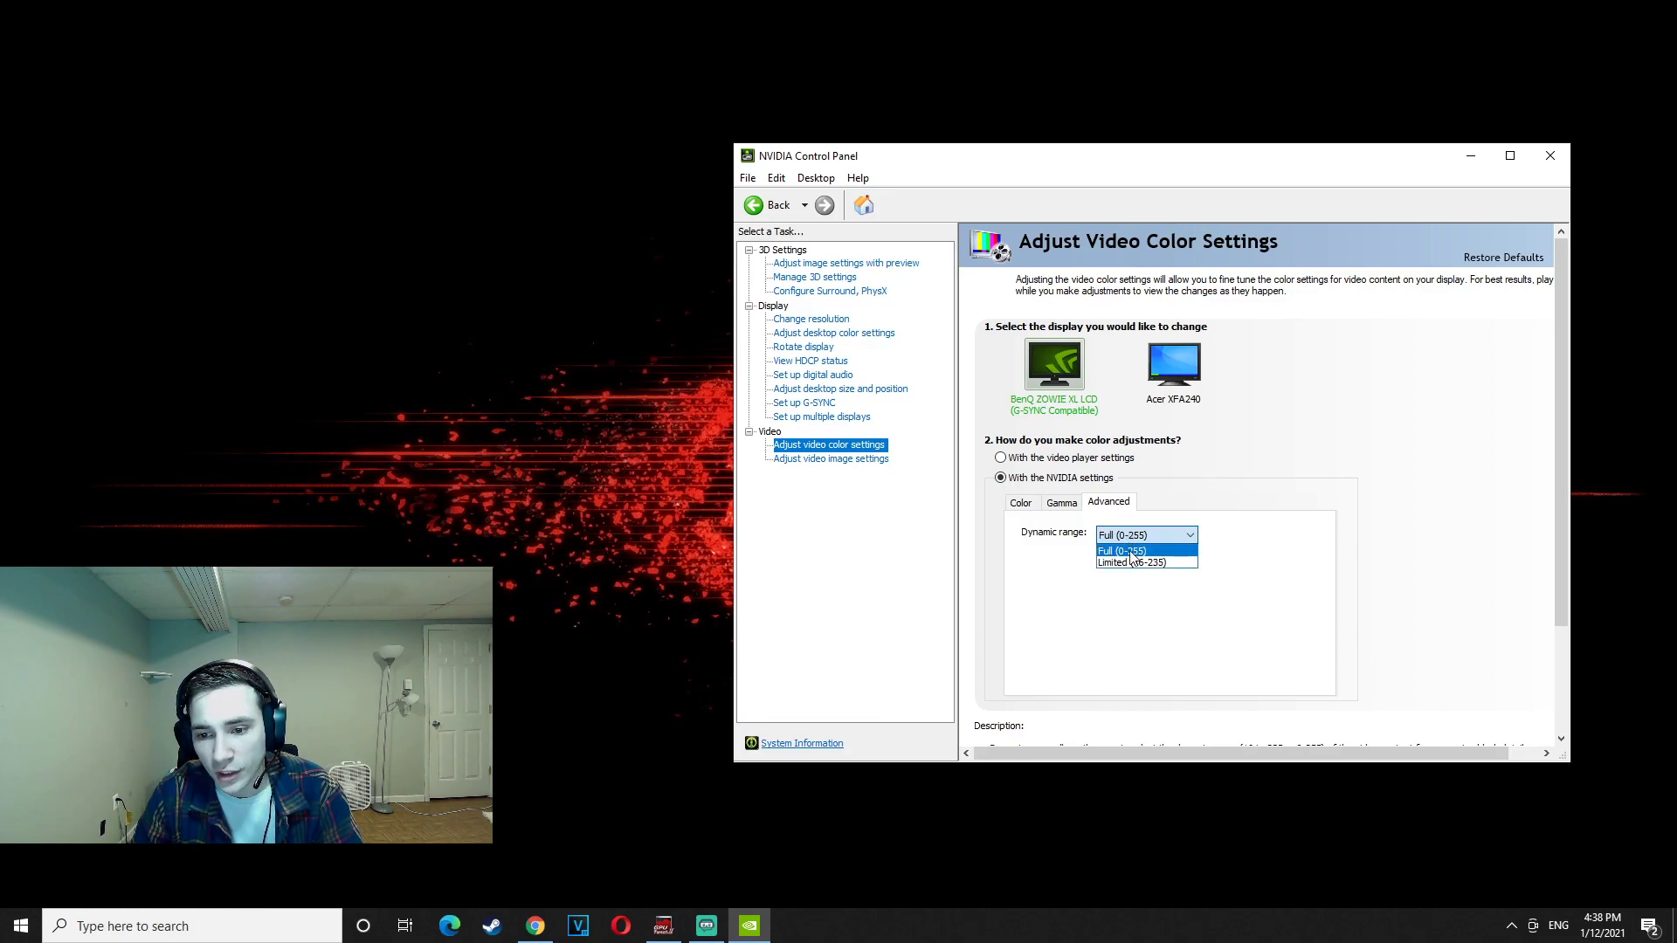
left_click(1133, 553)
scroll(1478, 675, "down", 1)
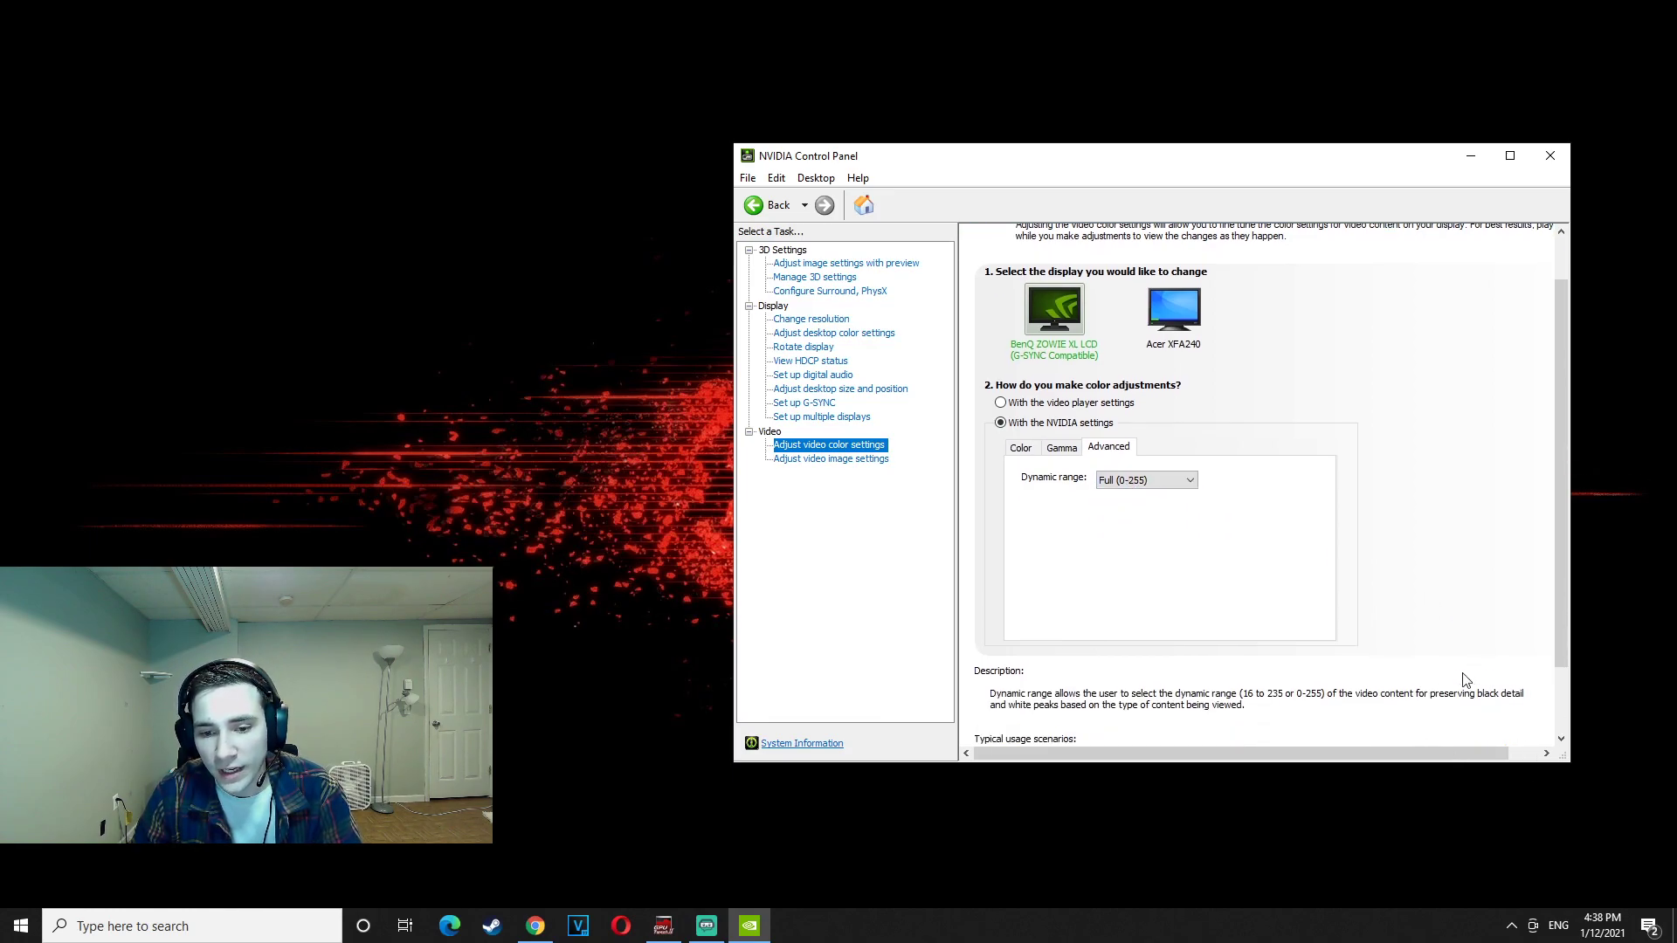
left_click(831, 463)
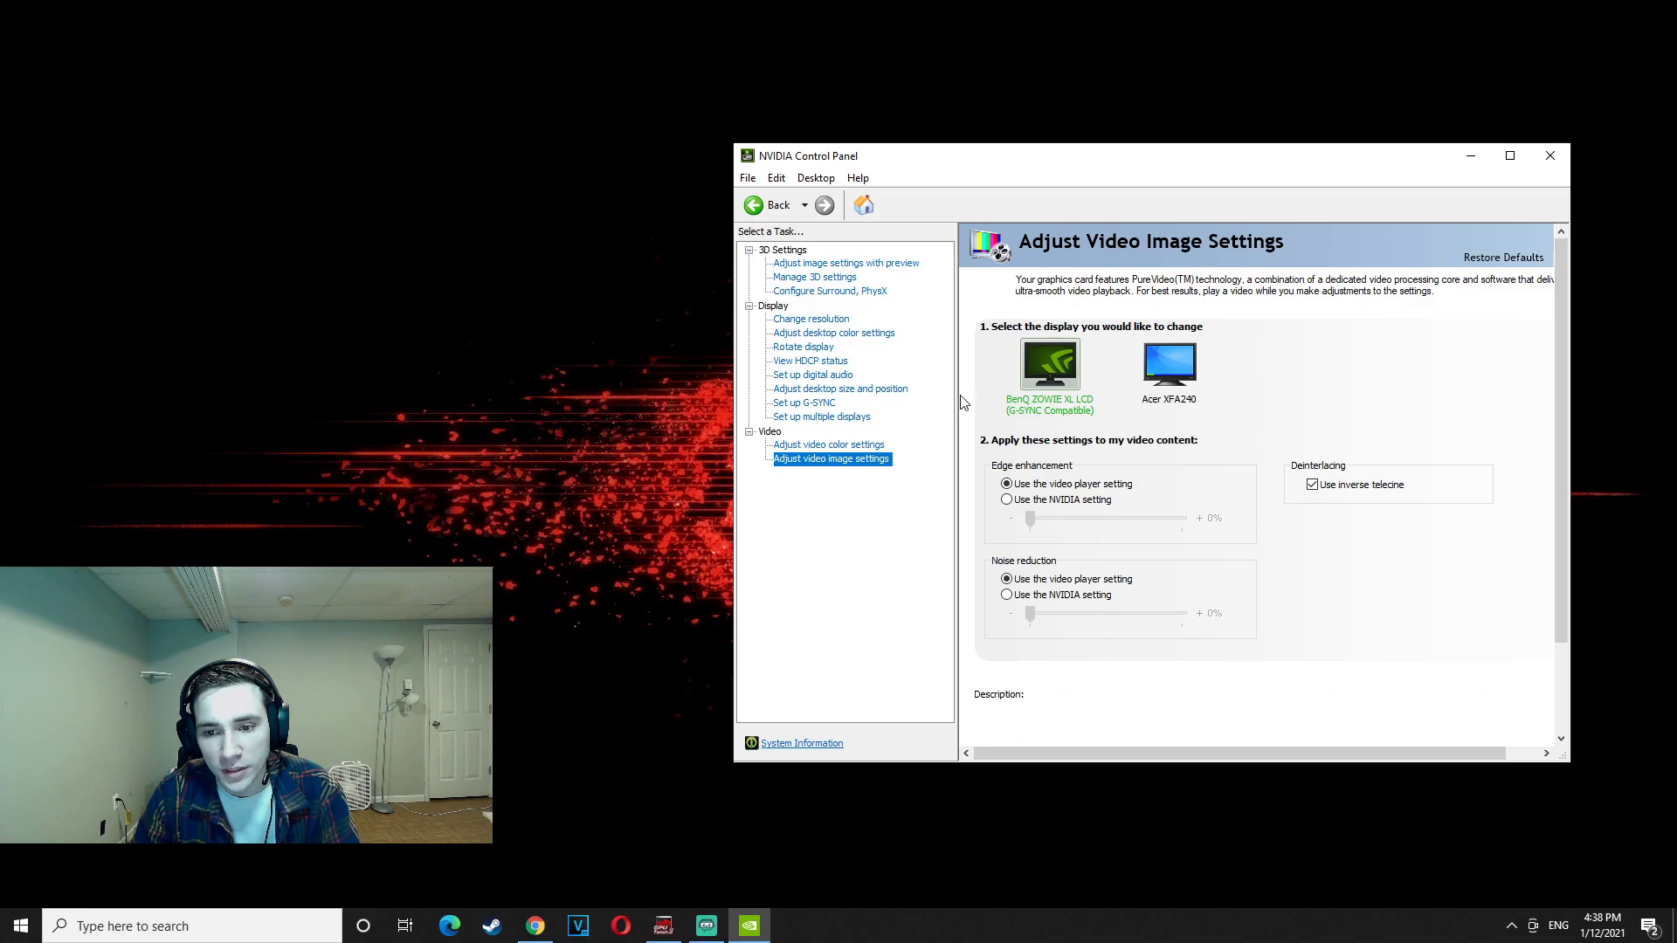